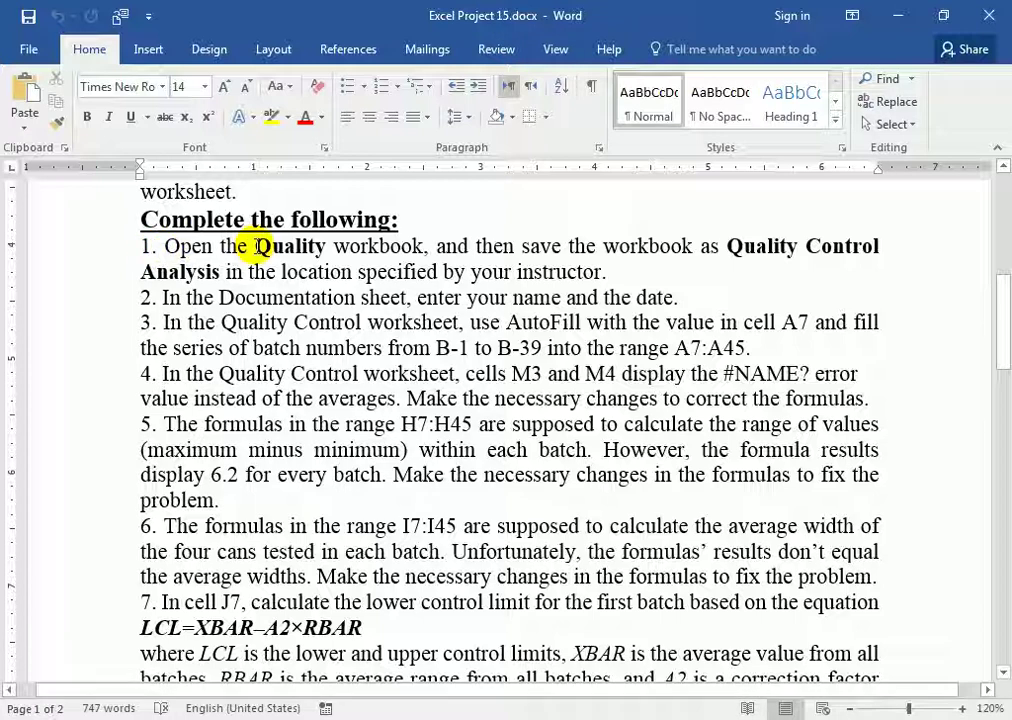
Step: Copy 'Quality Control Analysis' from the Word instructions, then select B2 on Excel's Documentation sheet
click(728, 245)
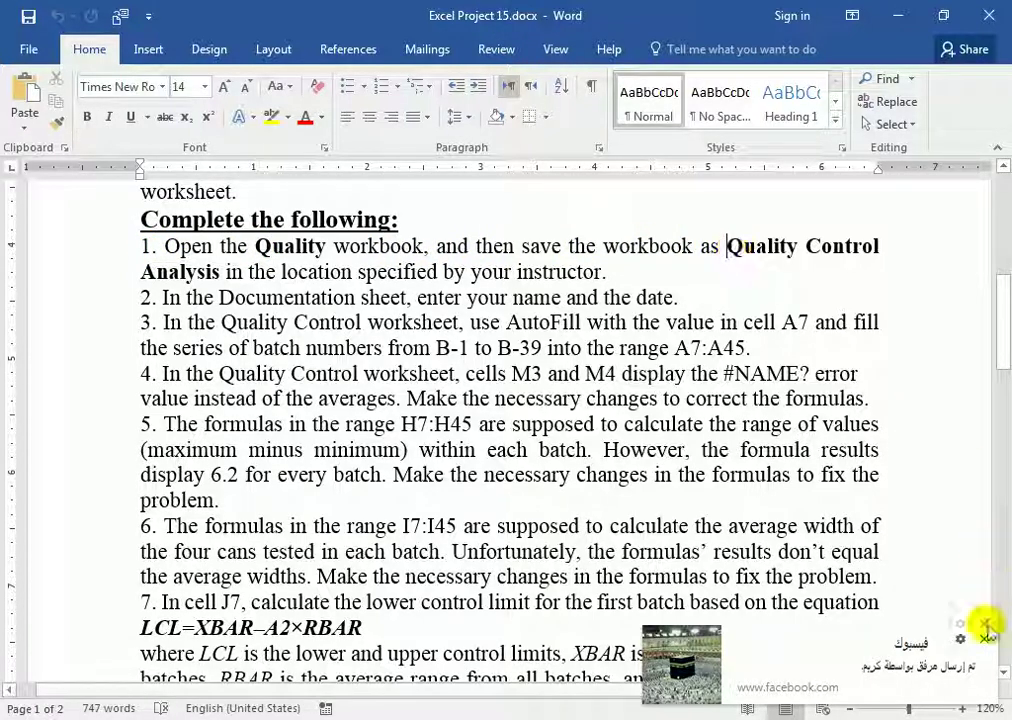
click(986, 644)
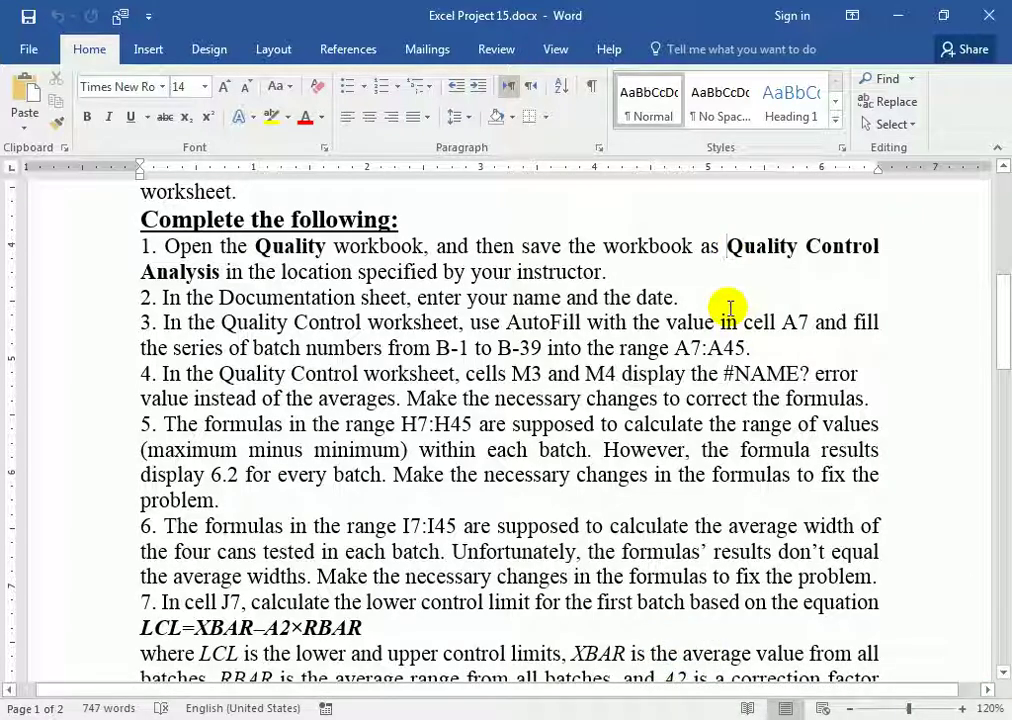
key(ctrl+shift+Right)
key(ctrl+shift+Right)
key(ctrl+shift+Right)
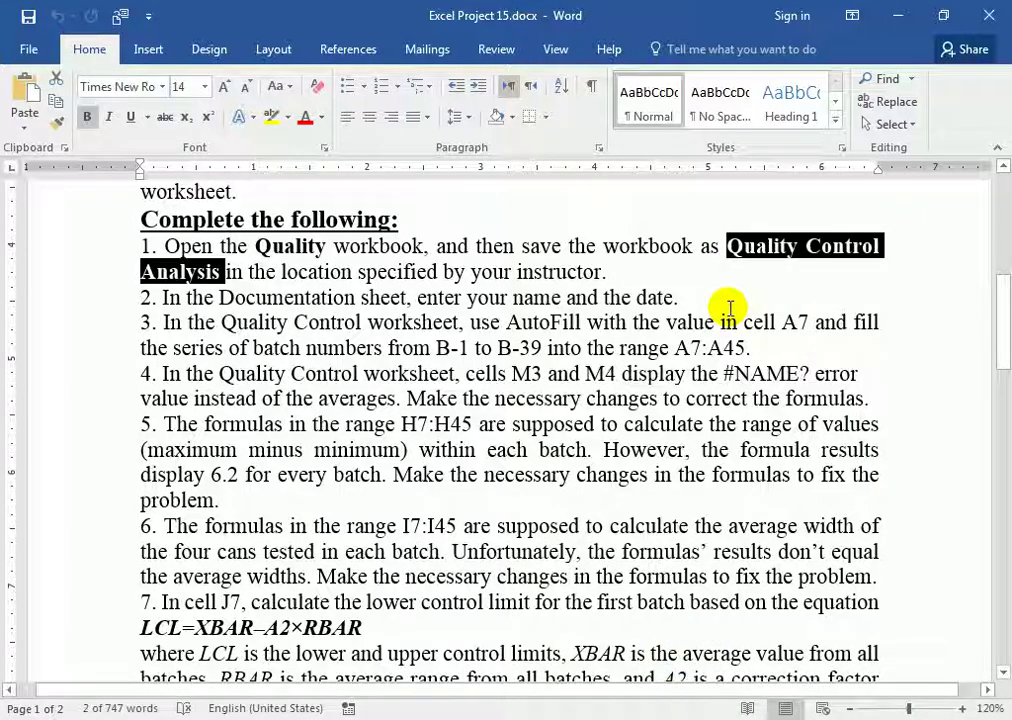
key(ctrl+shift+Left)
key(ctrl+shift+Right)
key(shift+Left)
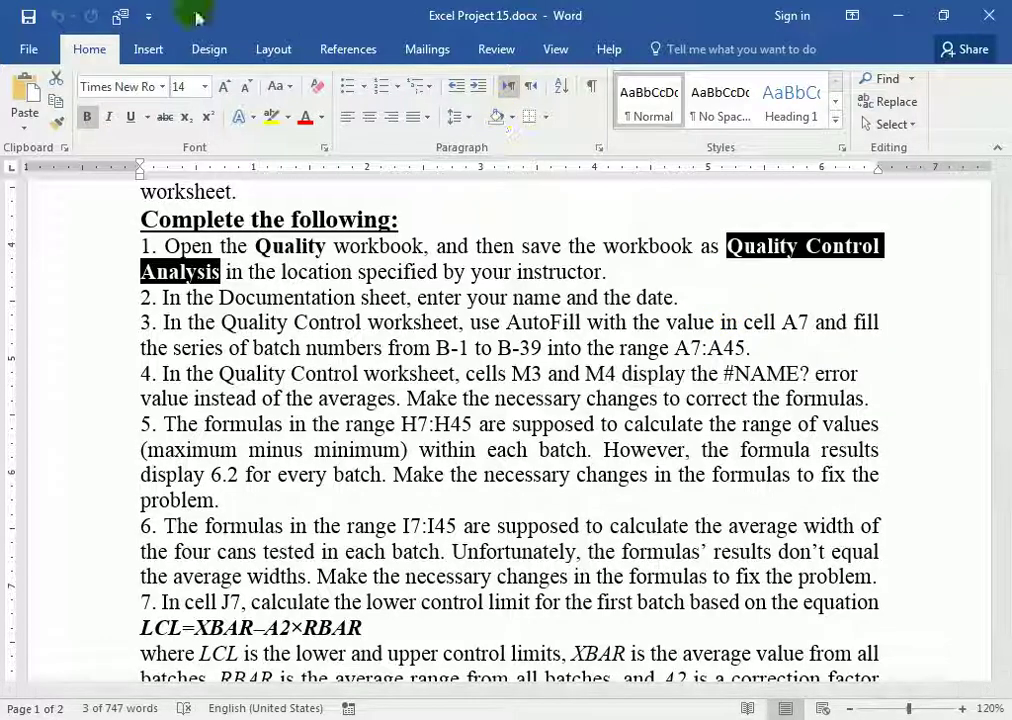
click(55, 110)
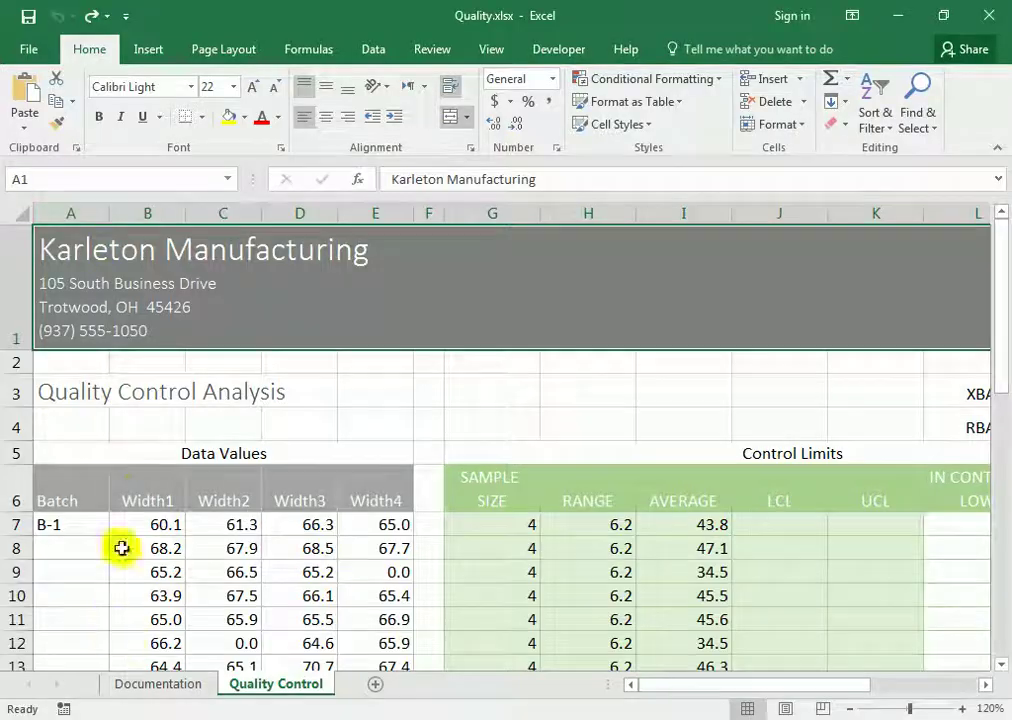
click(156, 685)
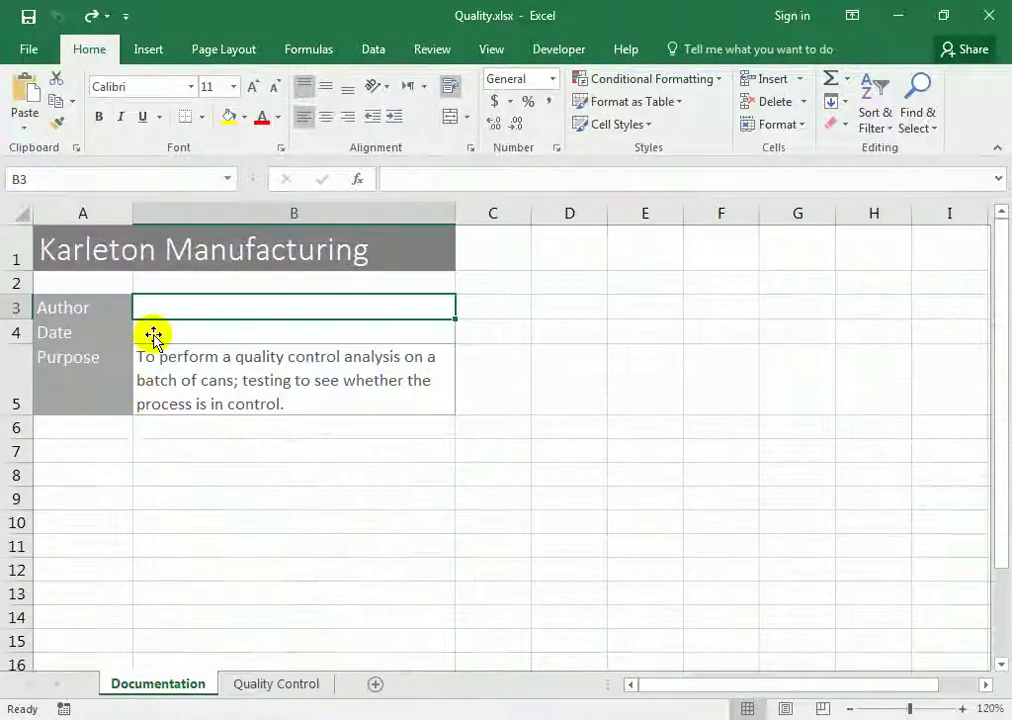
click(140, 284)
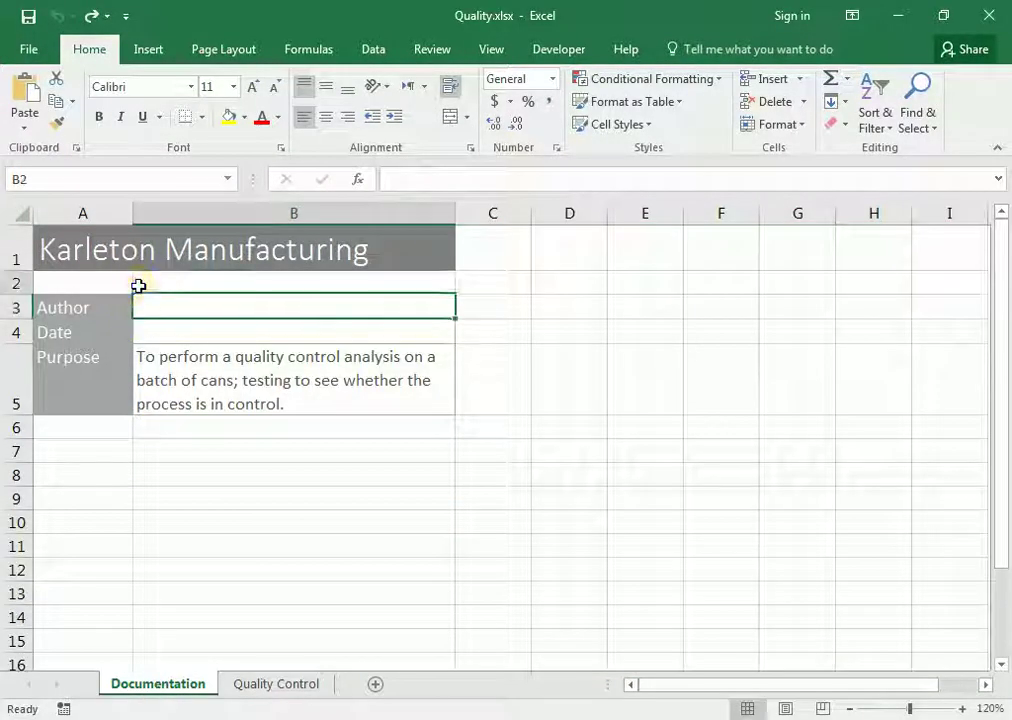
Step: In Save As, browse to the Excel 2016 solutions folder for projects 11-15
click(28, 52)
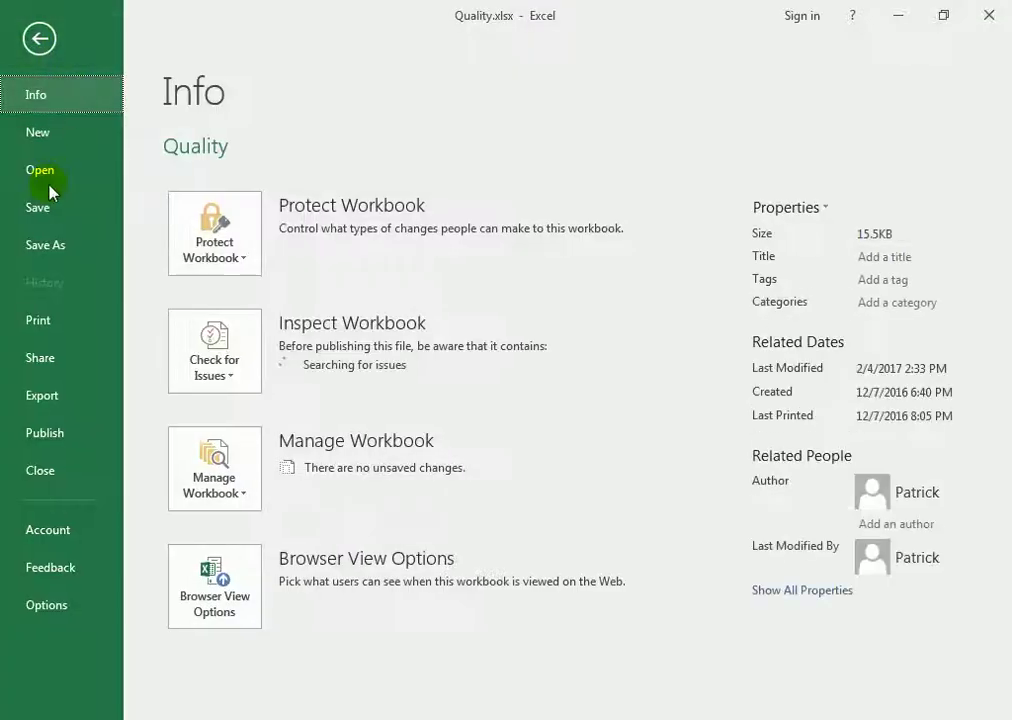
click(36, 245)
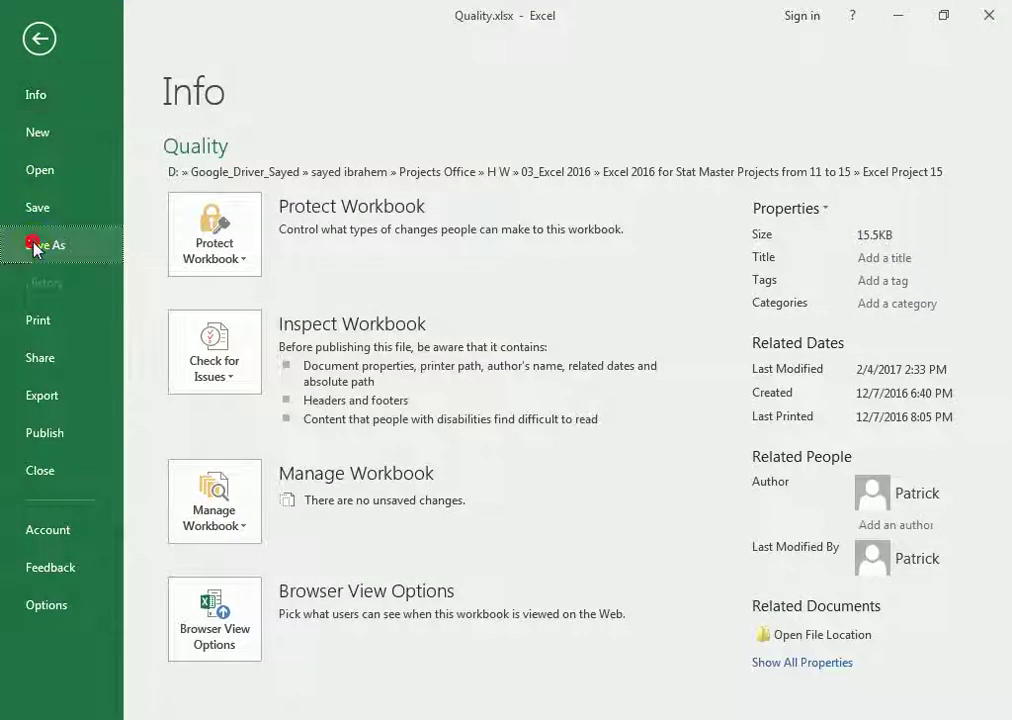
click(228, 315)
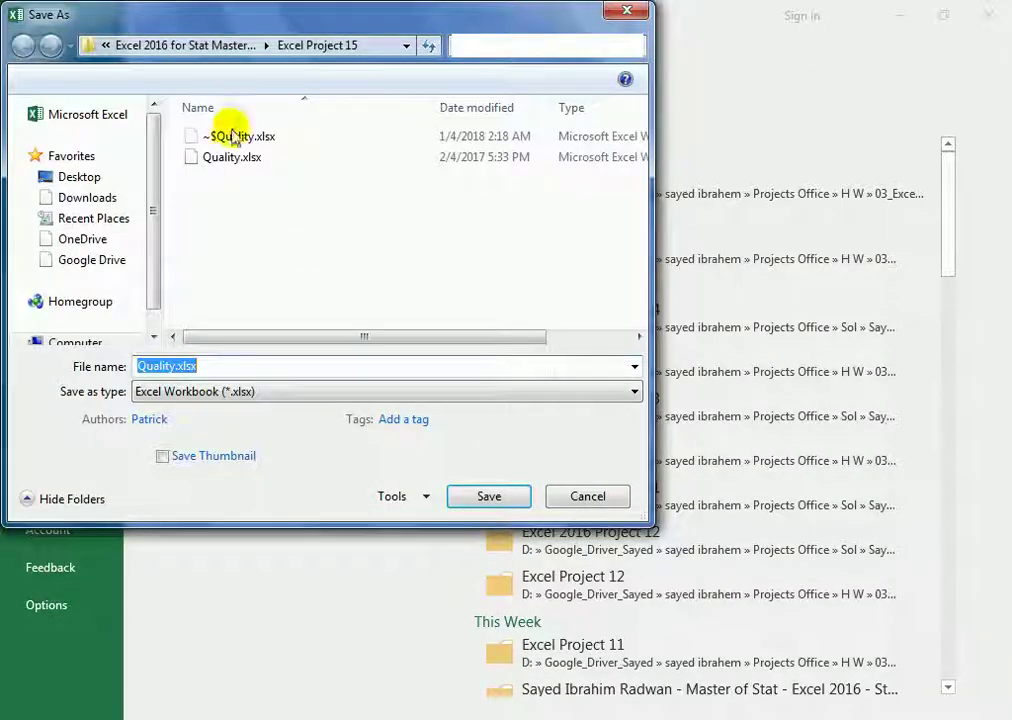
click(218, 47)
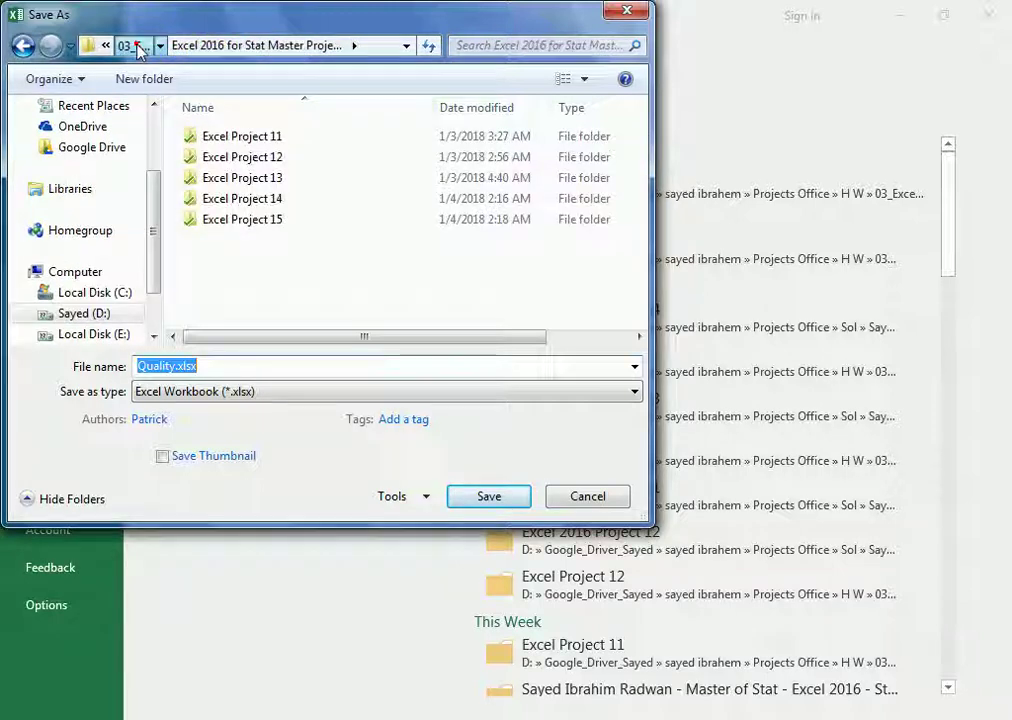
click(140, 45)
click(158, 45)
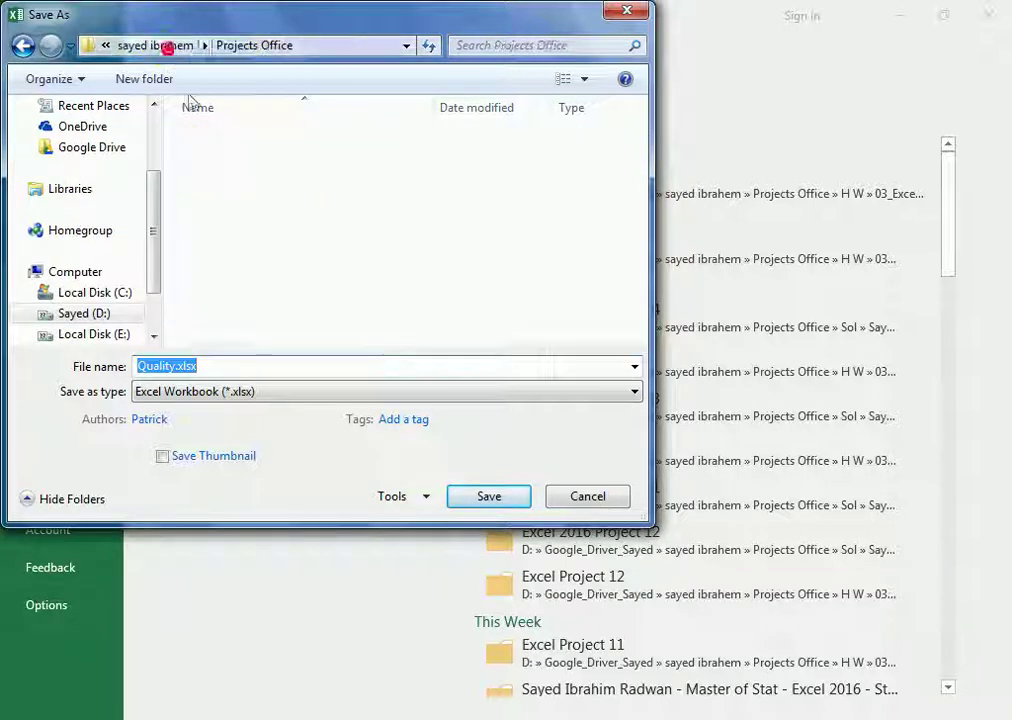
double_click(217, 179)
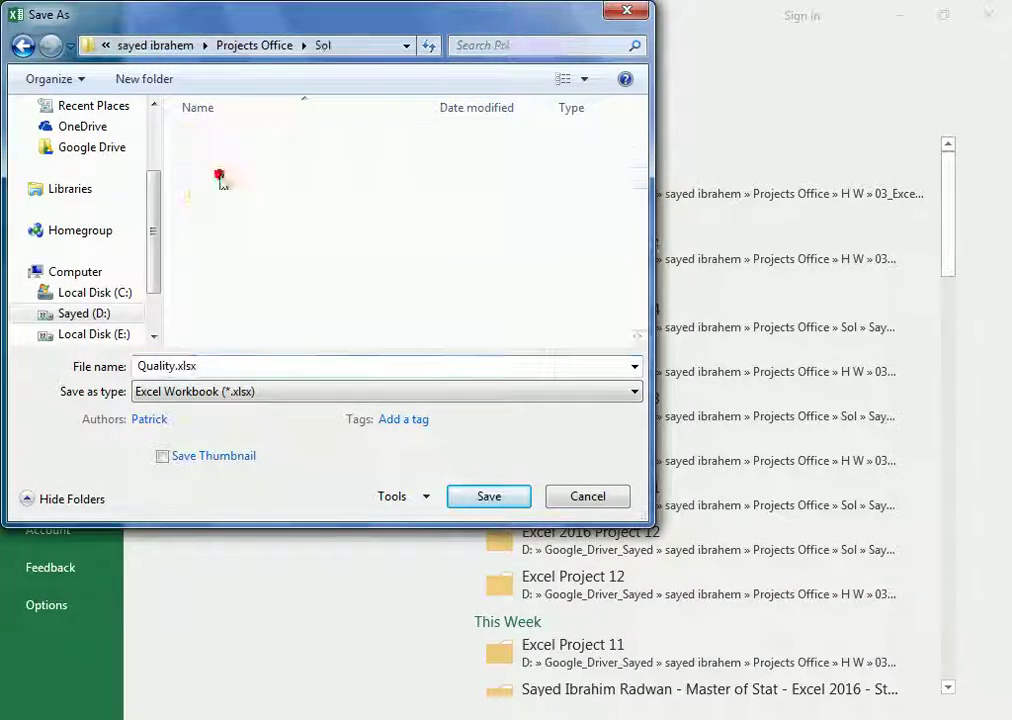
double_click(270, 137)
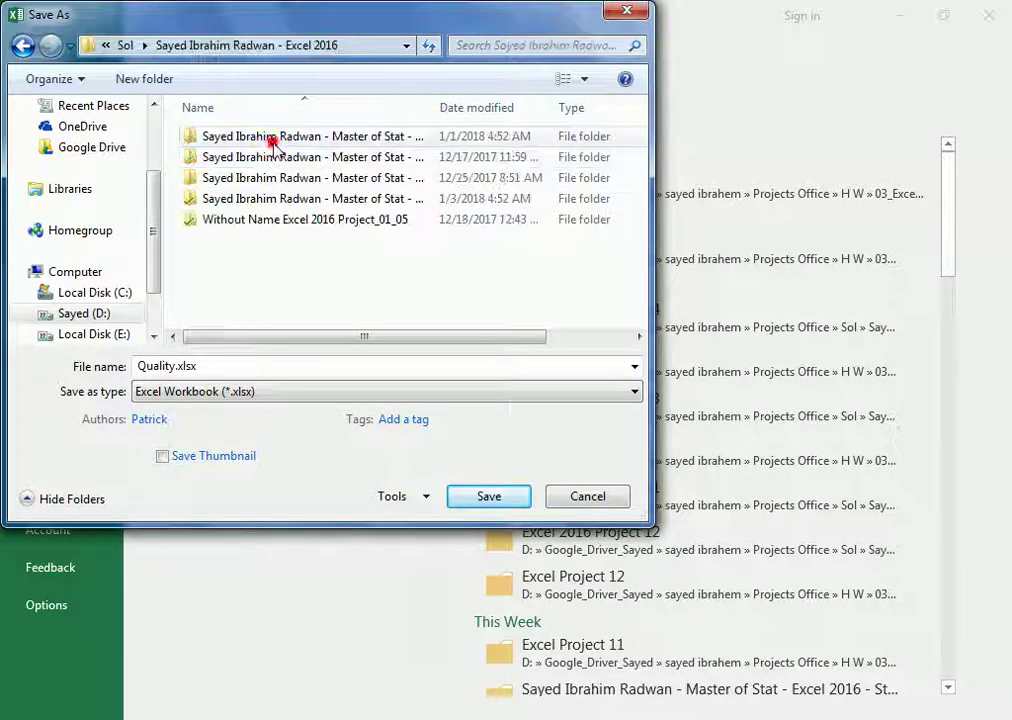
drag(446, 108, 562, 104)
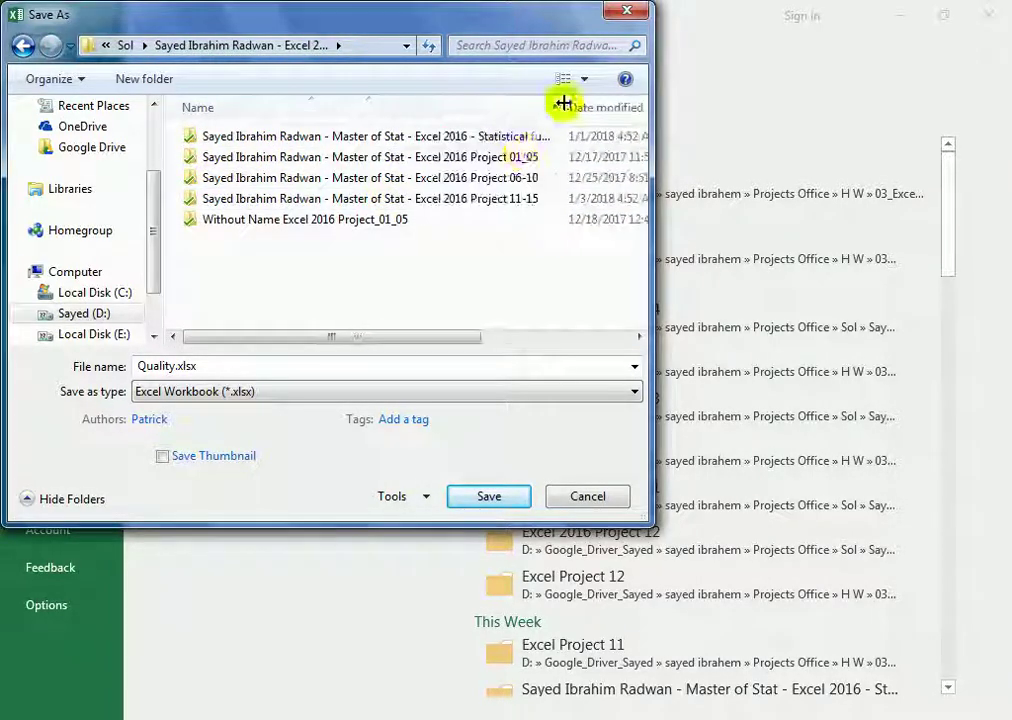
double_click(490, 202)
text(Excel 2016)
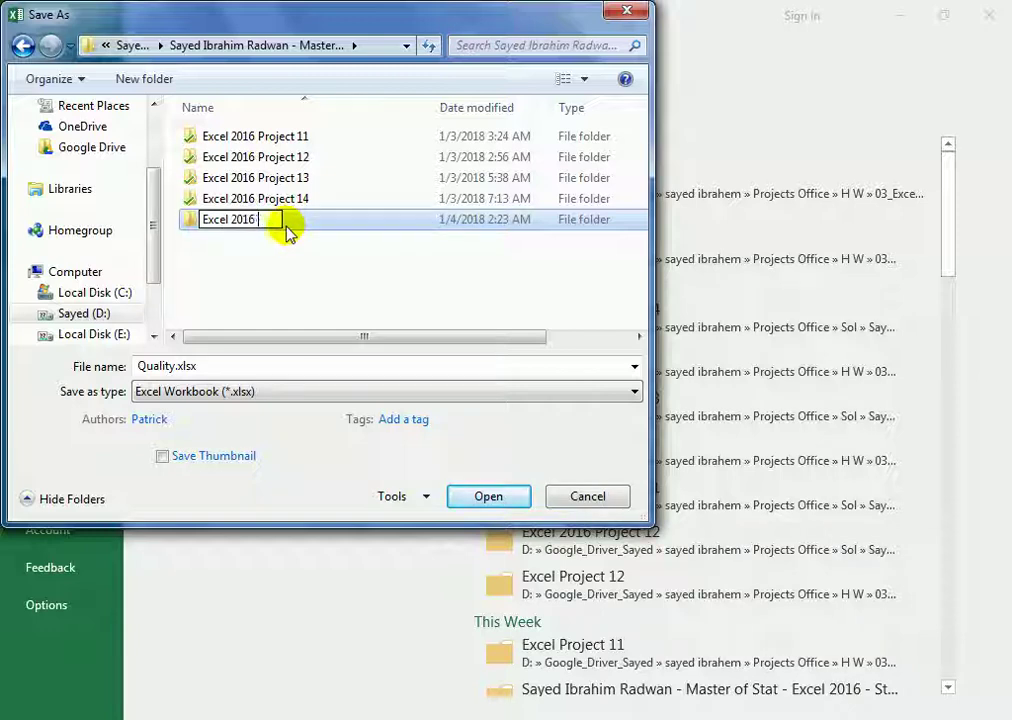
Step: Create and open a new folder named Excel 2016 Project 15
text(Project 15)
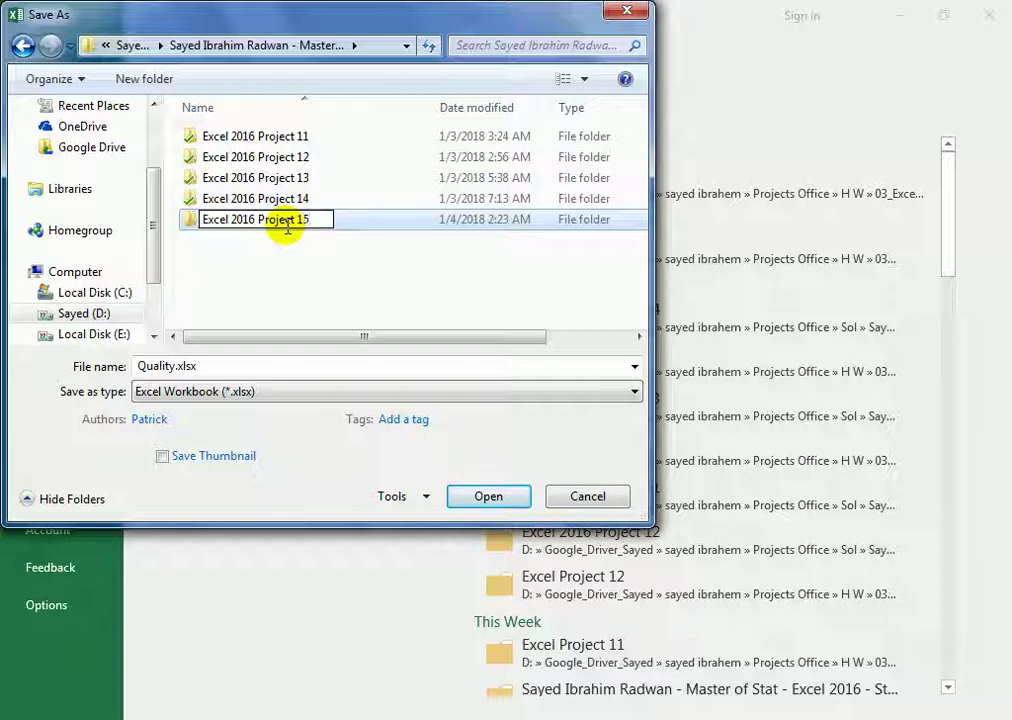
key(Return)
double_click(287, 221)
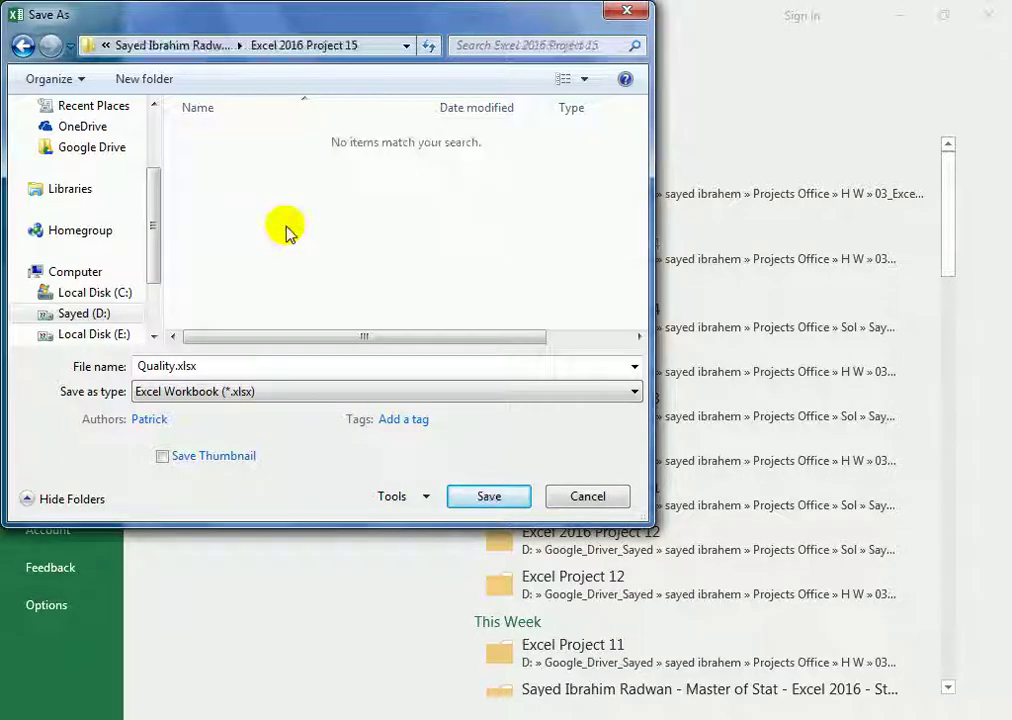
Step: Paste 'Quality Control Analysis' as the file name and save the workbook
double_click(255, 363)
right_click(255, 364)
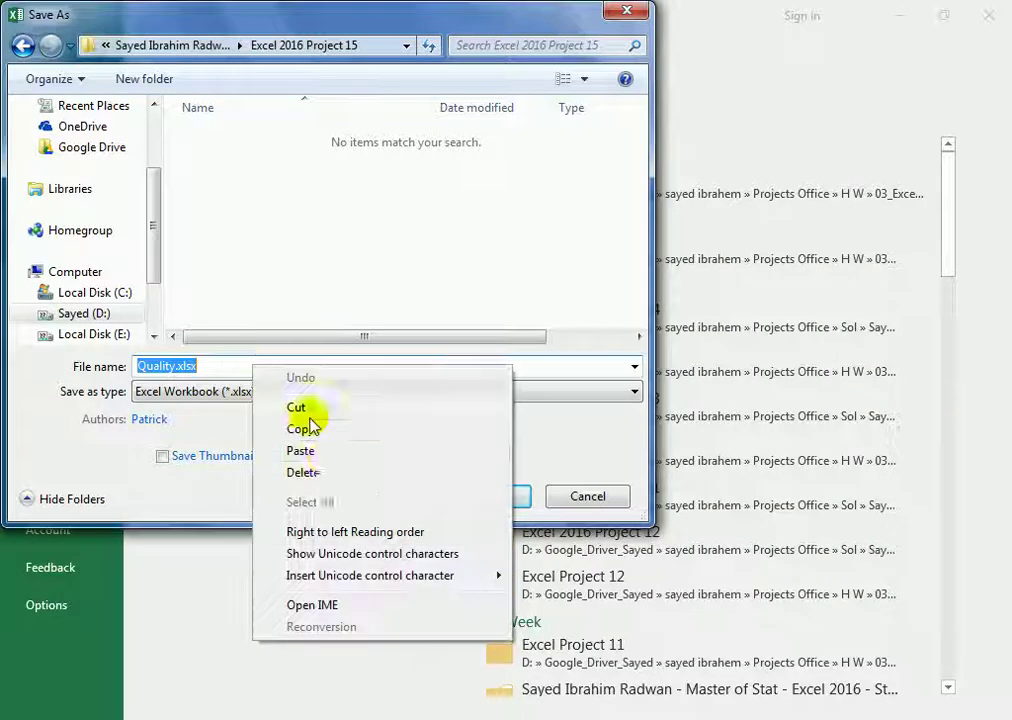
click(320, 452)
click(505, 495)
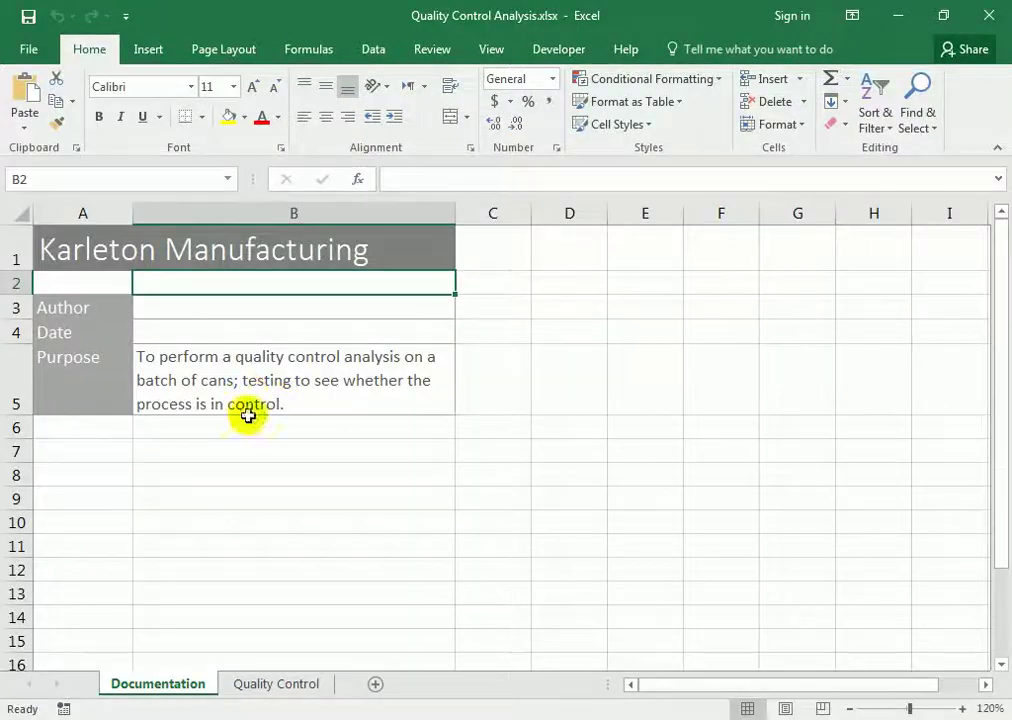
key(alt+Tab)
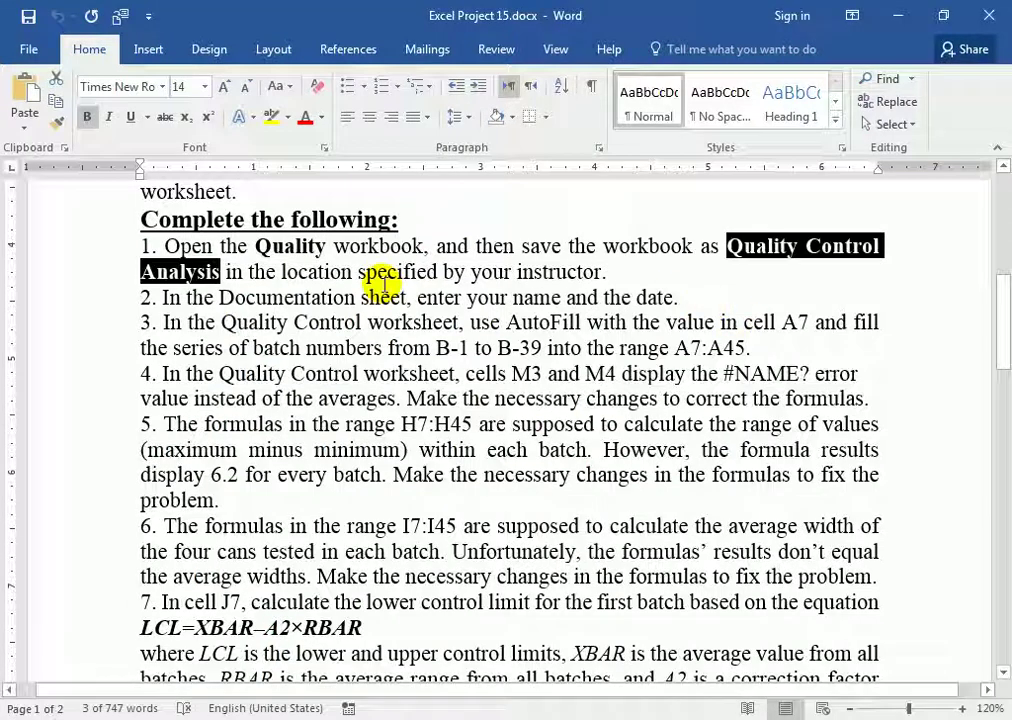
click(377, 271)
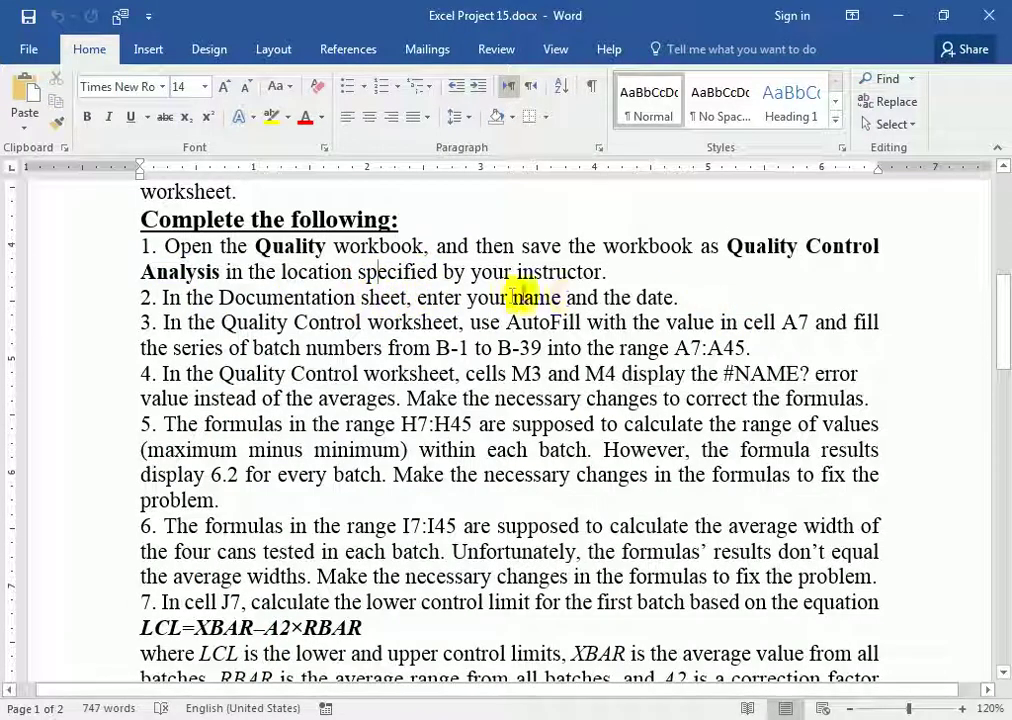
key(alt+Tab)
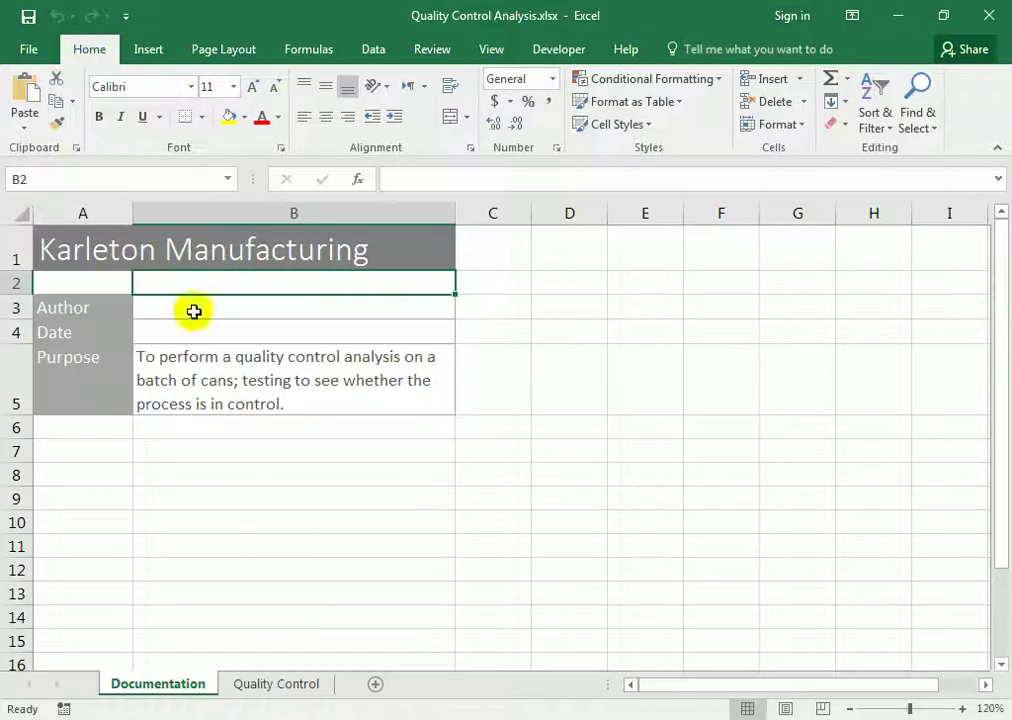
Step: Enter the author's name in cell B3 of the Documentation sheet
click(194, 311)
text(Sayed Ibrahim Radwan)
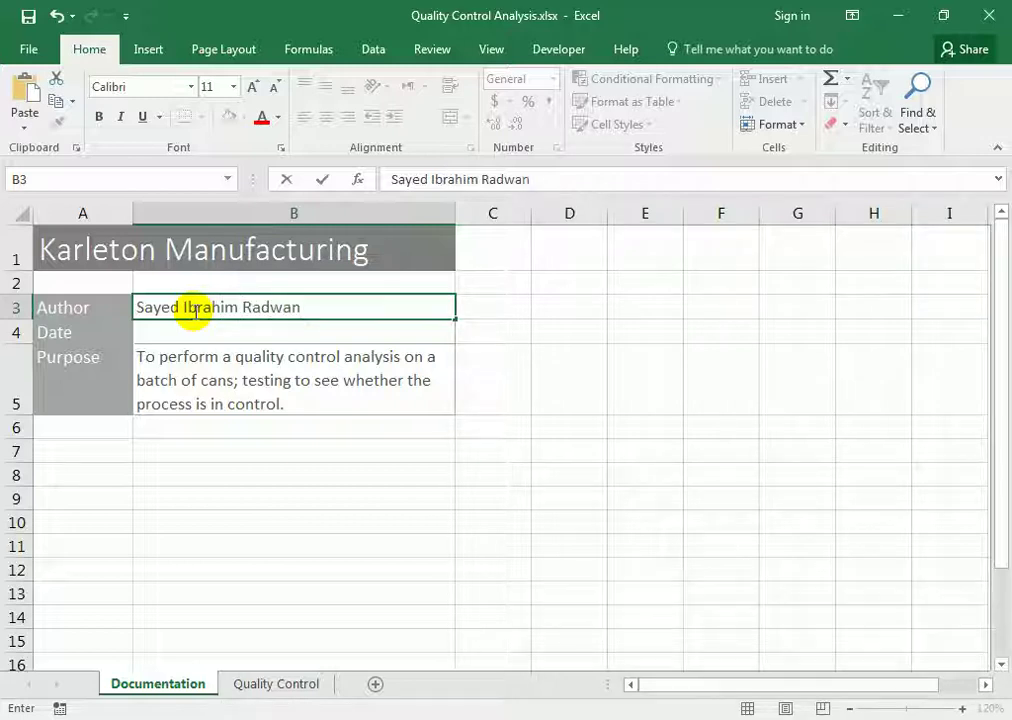
key(Return)
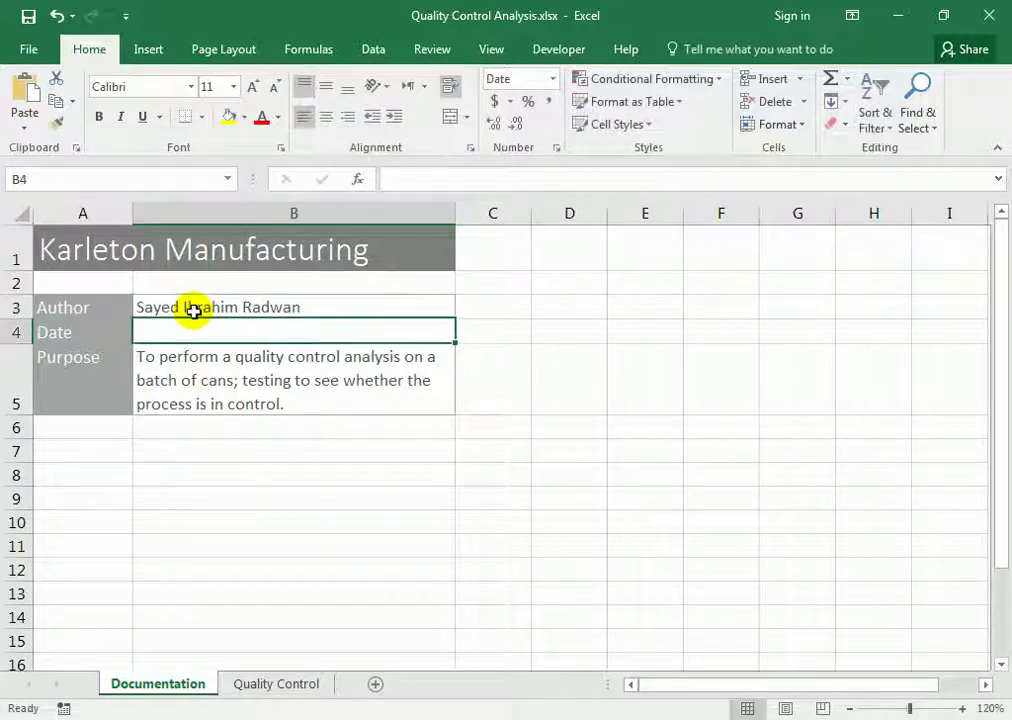
Step: Enter 1/4/2018 in B4 and format it as a long date
text(1/4/2018)
click(248, 332)
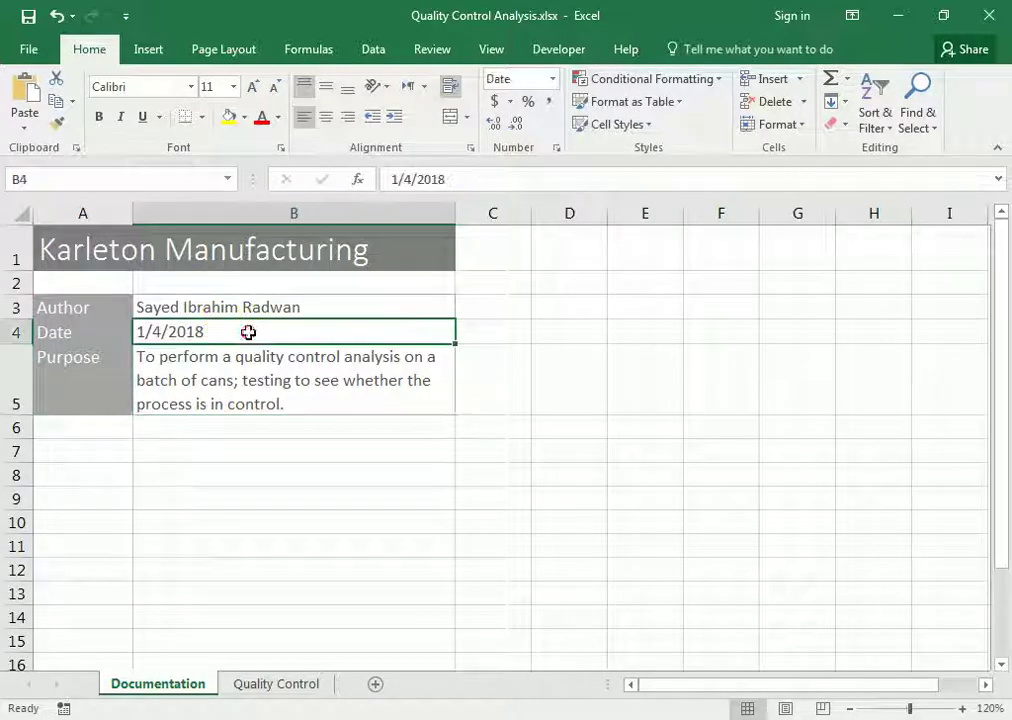
click(551, 80)
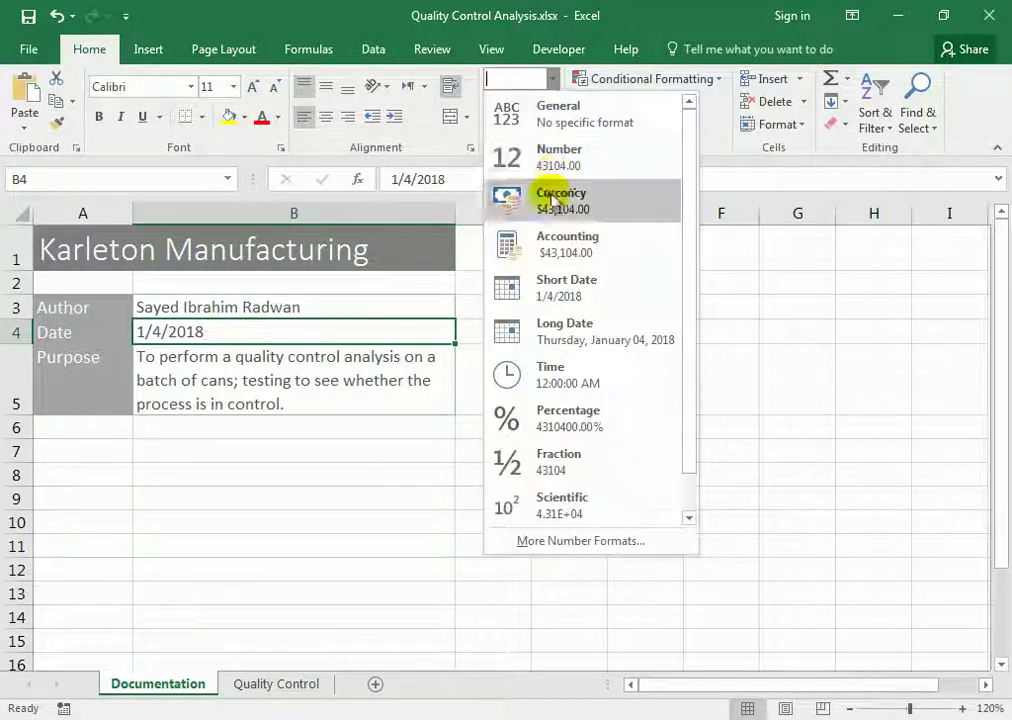
click(576, 330)
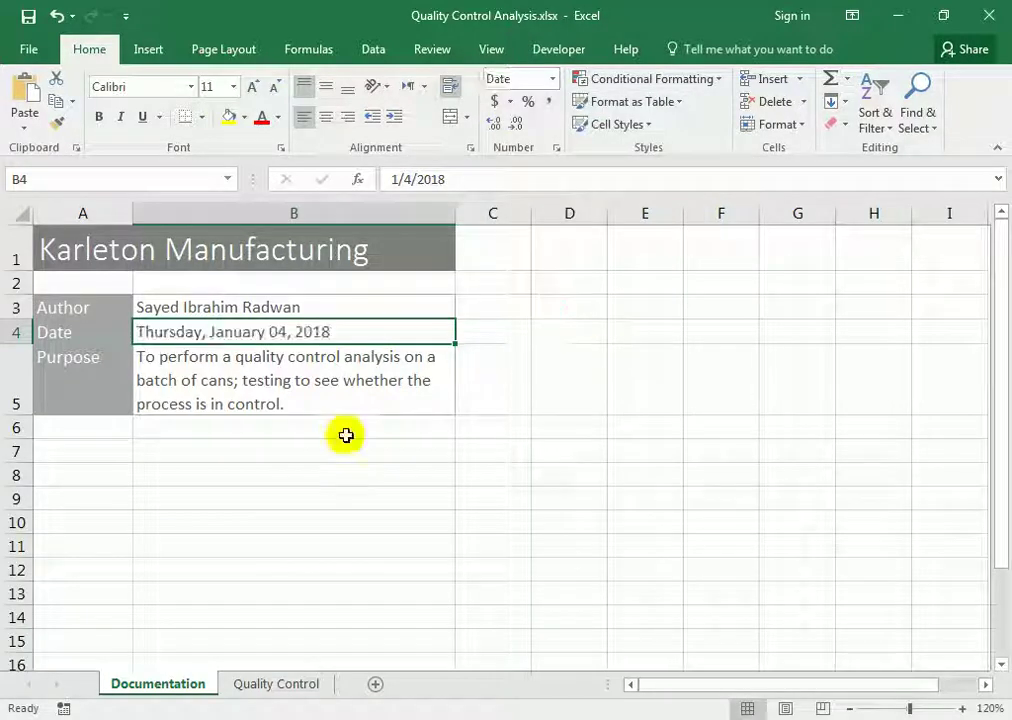
click(129, 716)
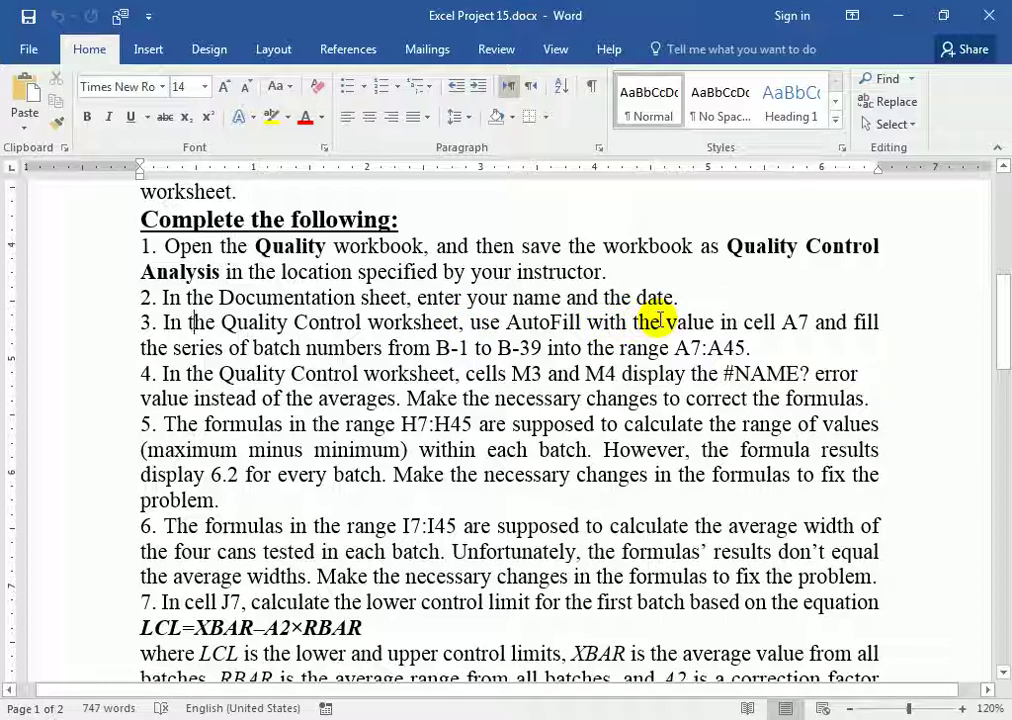
click(240, 717)
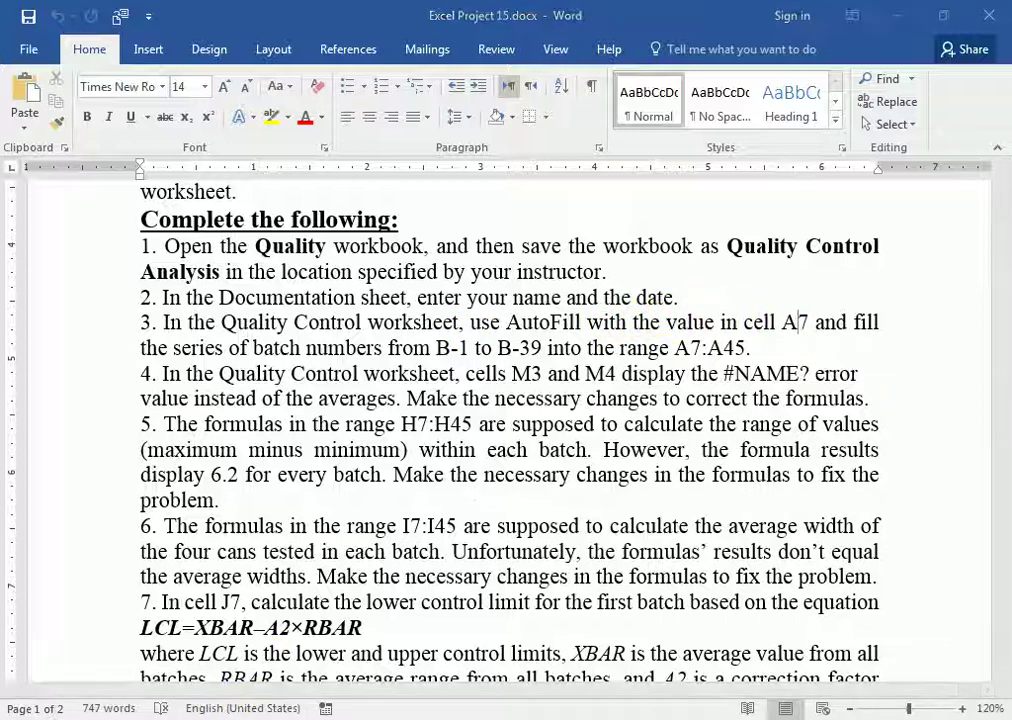
Step: Open the Quality Control sheet and select the B-1 value in A7
click(272, 684)
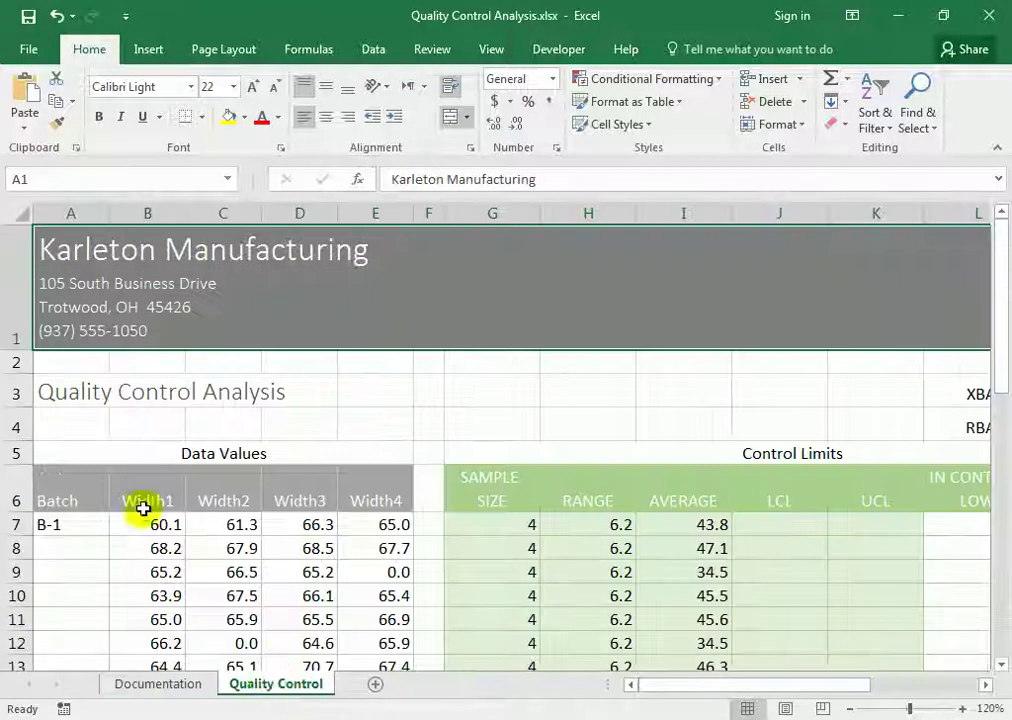
click(84, 524)
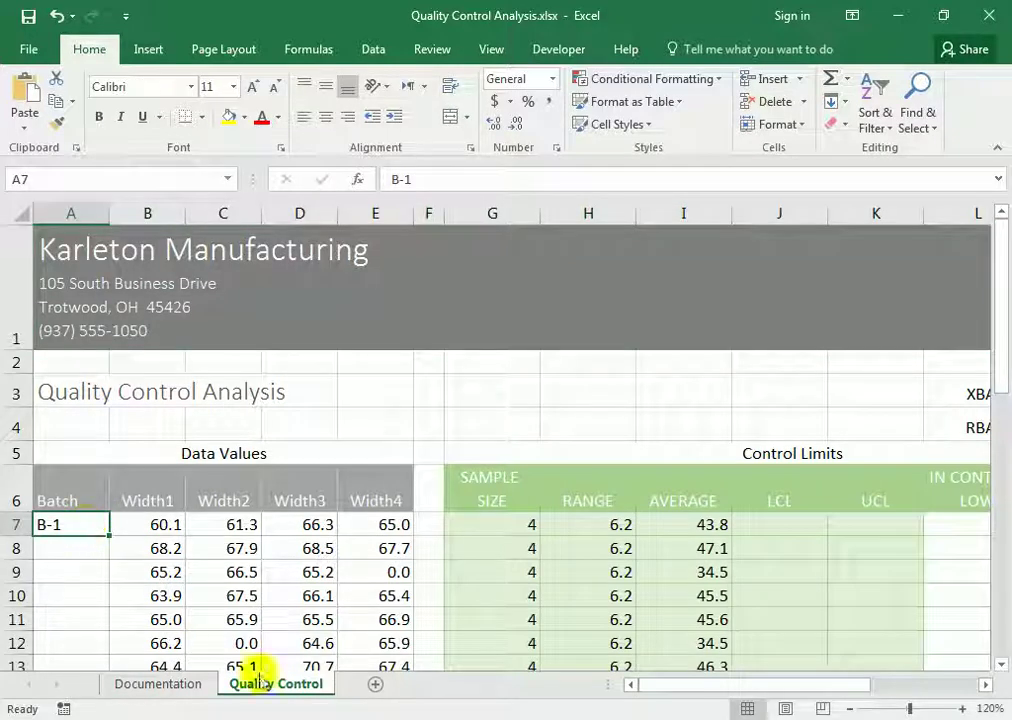
click(220, 717)
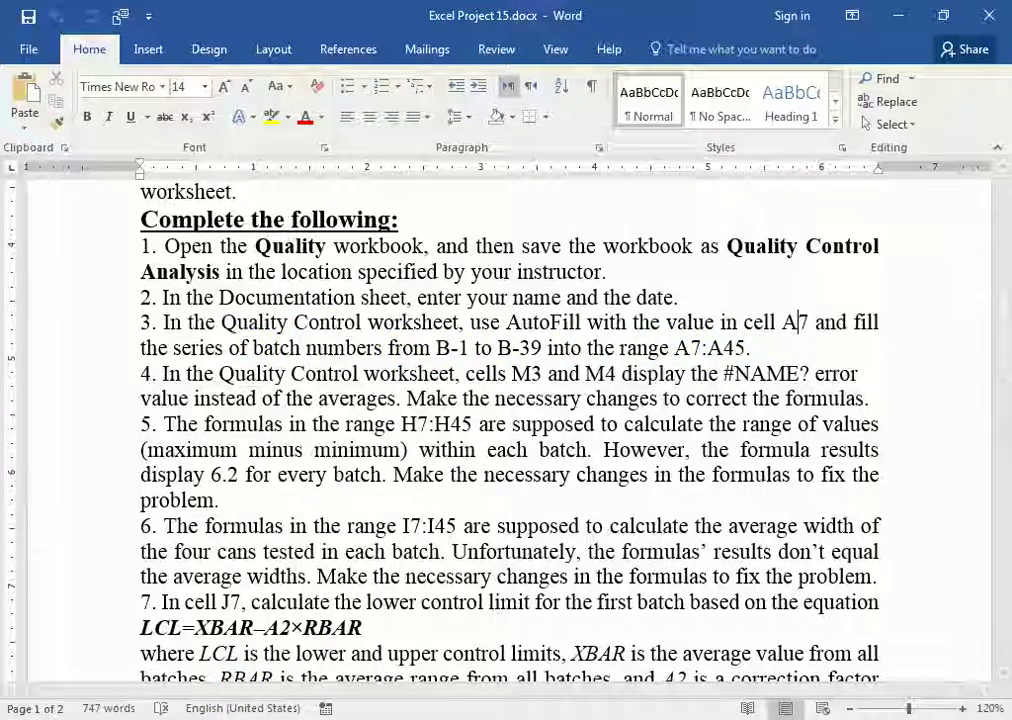
click(215, 710)
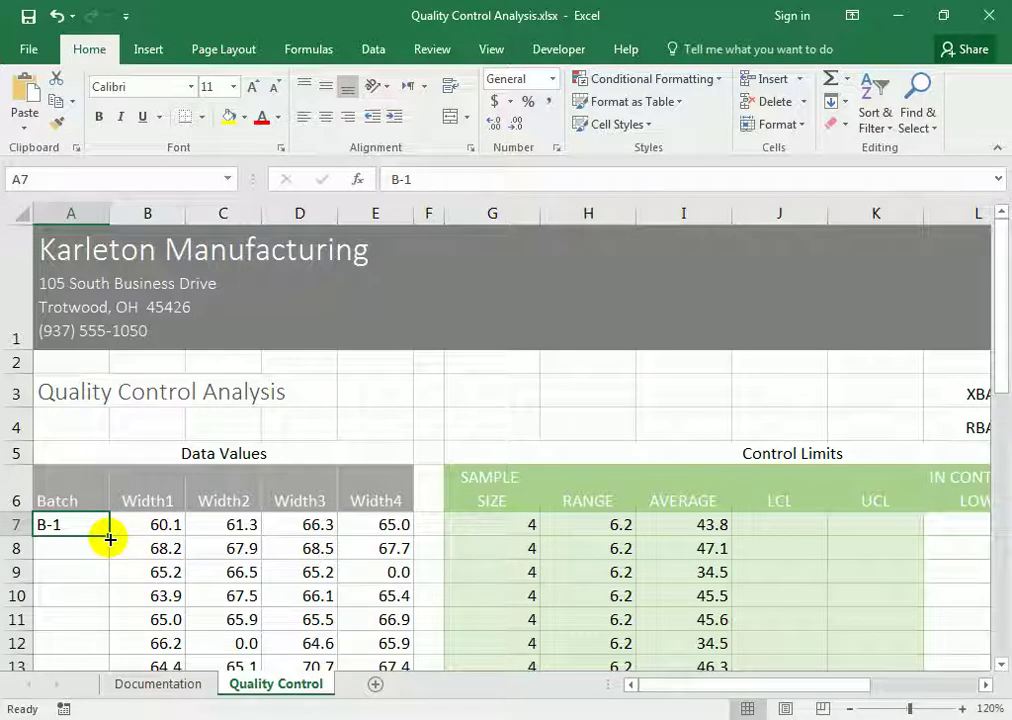
Step: Try dragging A7's fill handle down the Batch column, then undo the fill
drag(110, 539, 103, 619)
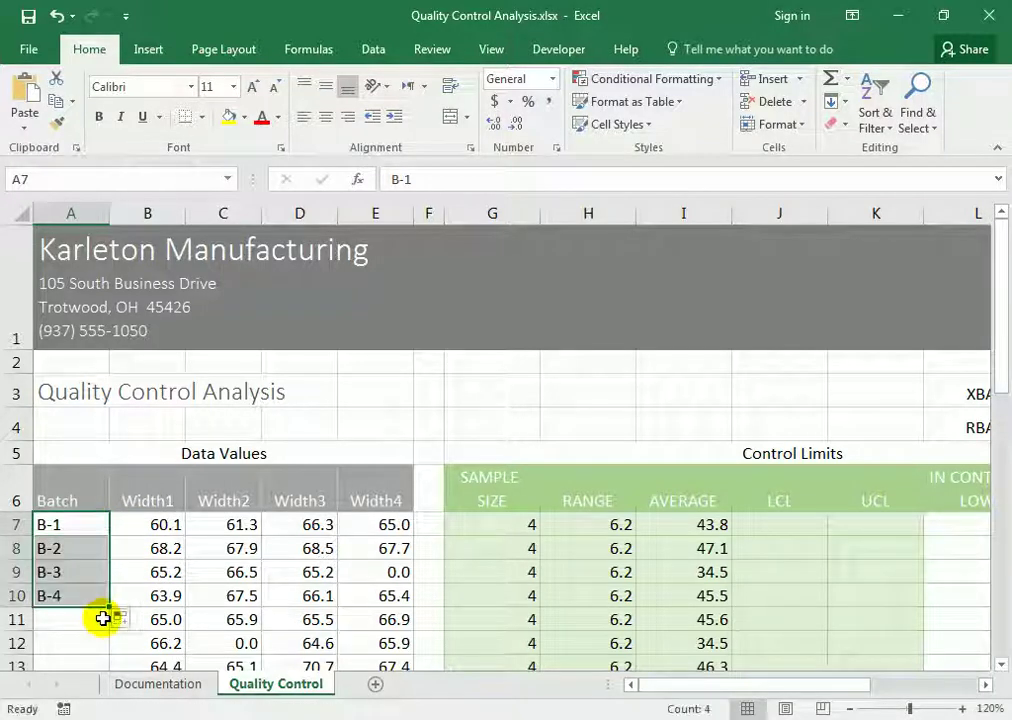
key(ctrl+z)
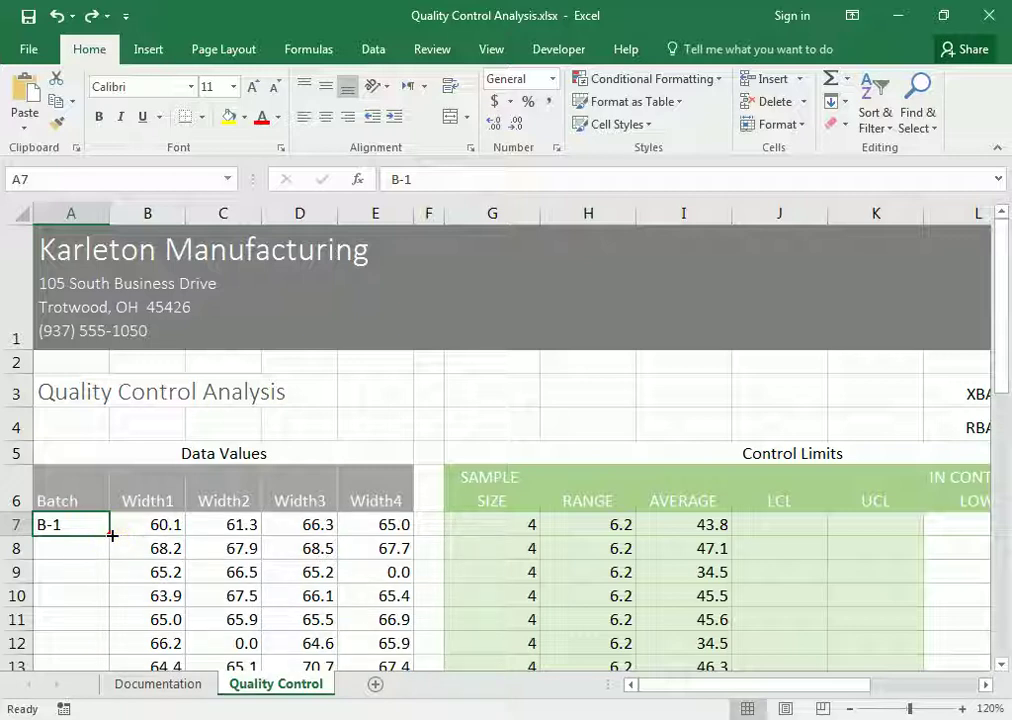
drag(110, 535, 79, 548)
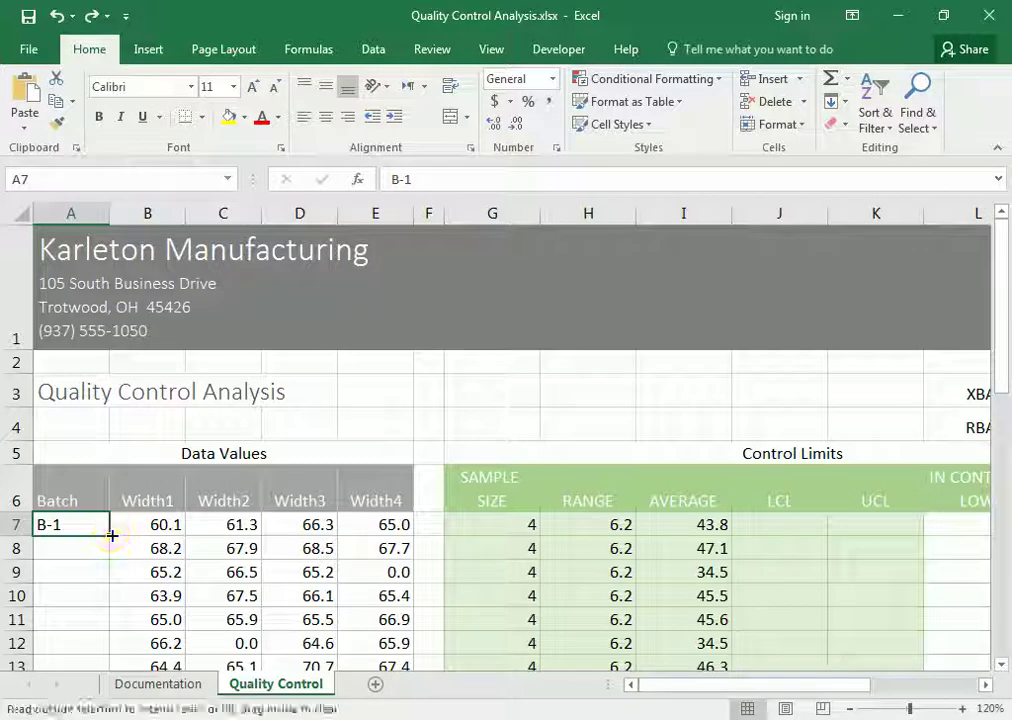
scroll(79, 548, down, 2)
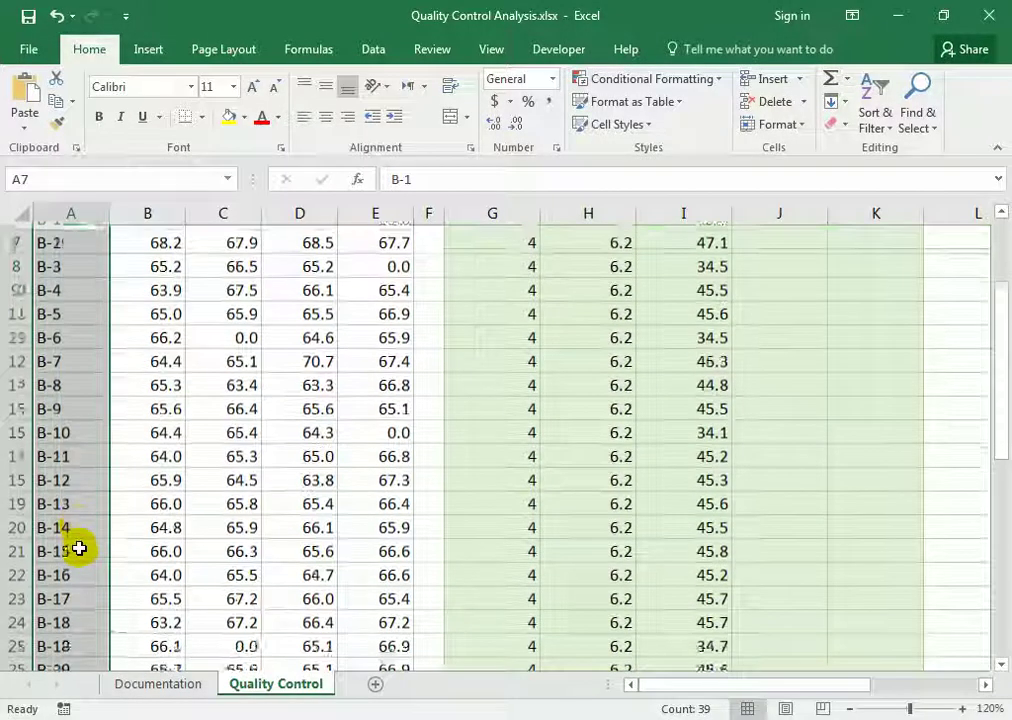
scroll(79, 548, down, 6)
scroll(79, 548, down, 2)
scroll(79, 548, down, 1)
scroll(79, 548, up, 2)
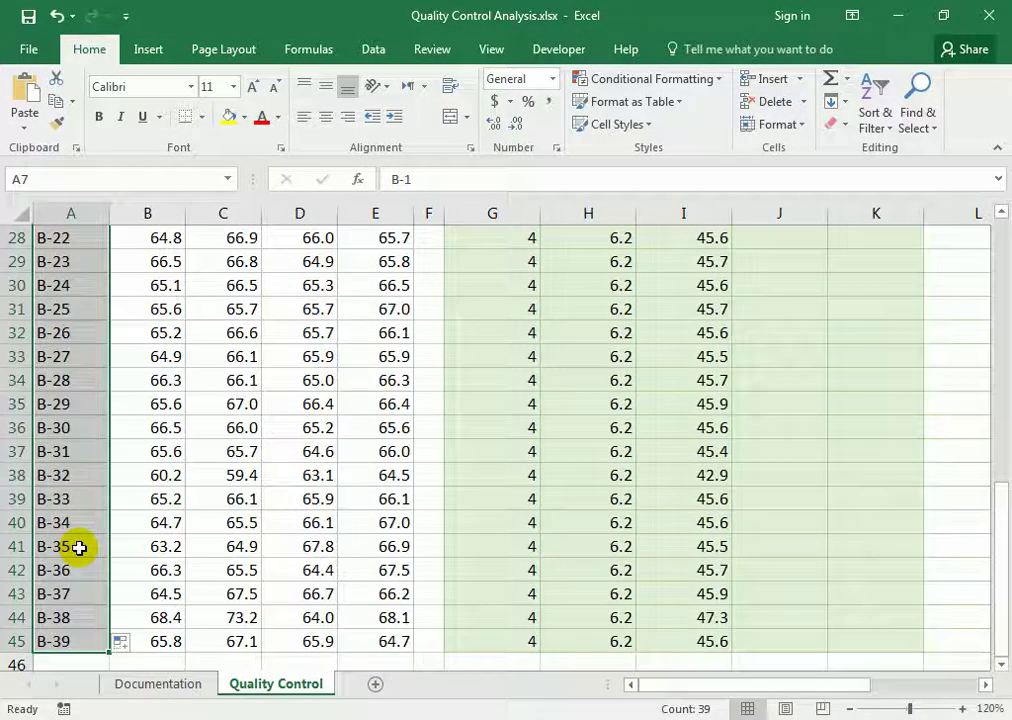
key(ctrl+z)
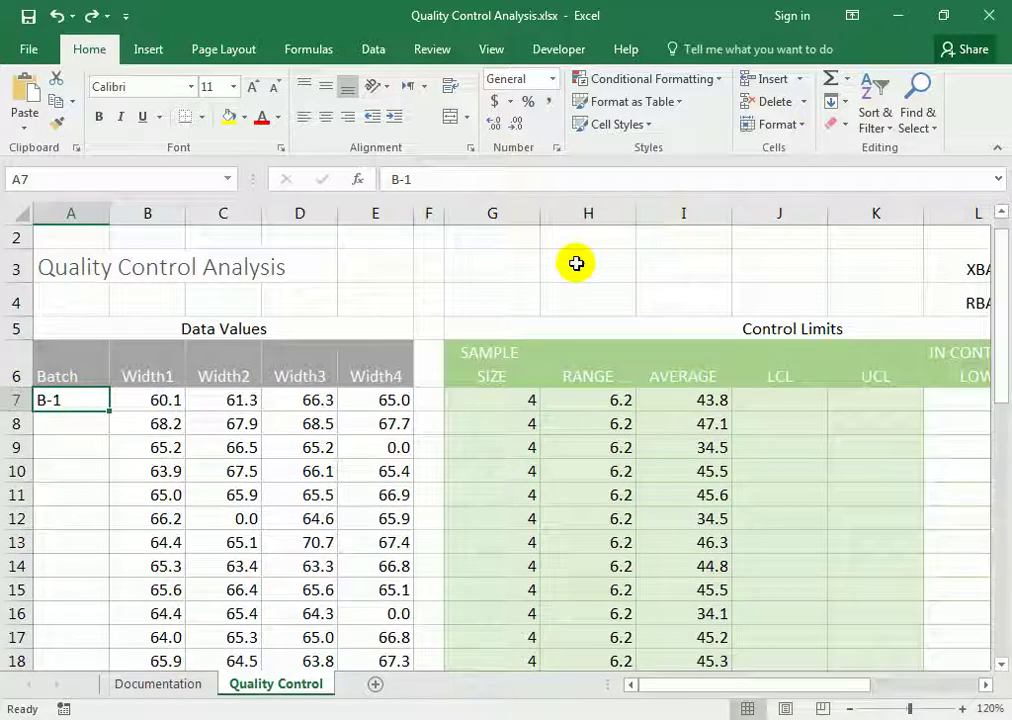
Step: Select A7 through A45 ready for the batch series
mouse_move(79, 399)
mouse_down()
mouse_move(108, 641)
mouse_move(53, 484)
mouse_move(62, 404)
mouse_up()
scroll(137, 415, up, 2)
scroll(137, 415, up, 4)
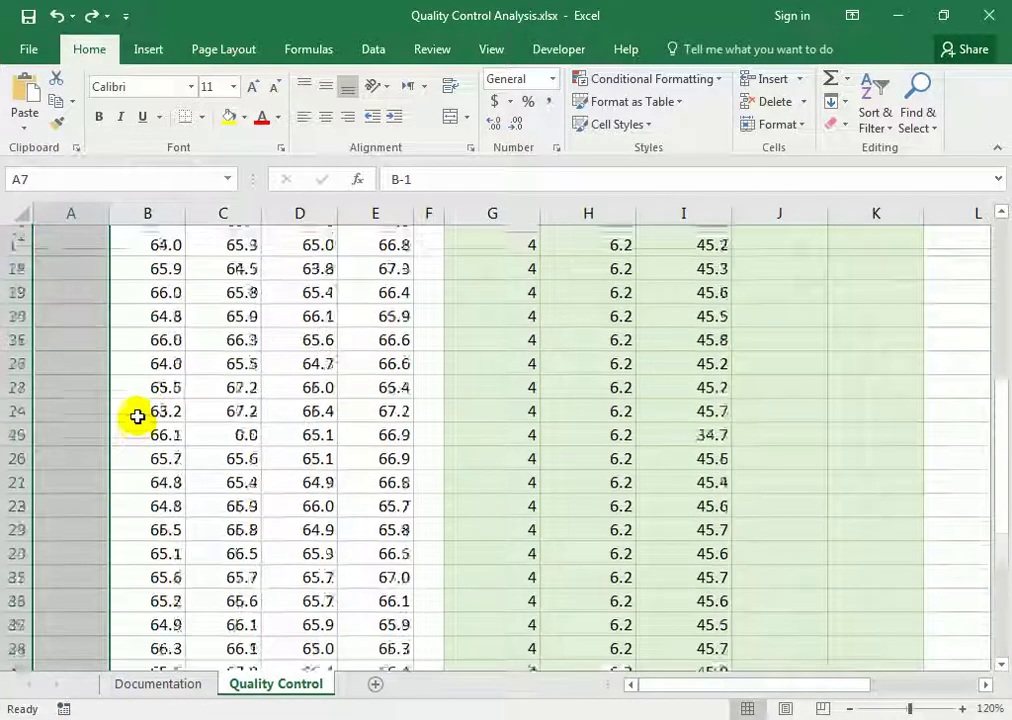
scroll(137, 415, up, 4)
scroll(137, 415, up, 3)
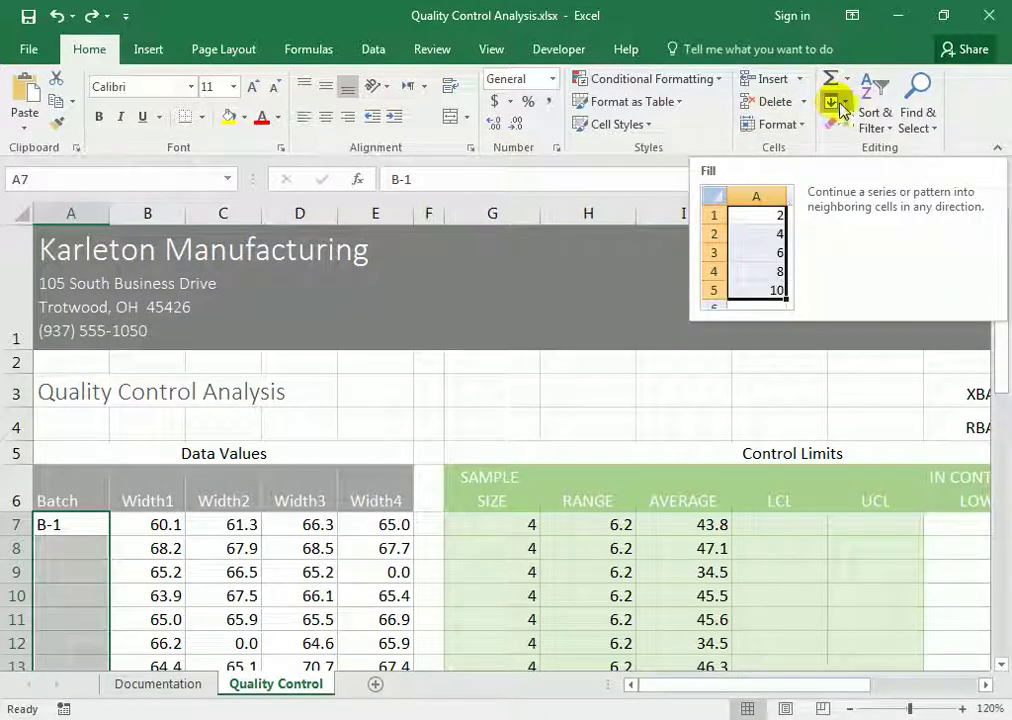
Step: Try the Fill Series settings on the selection and then on A7 alone
click(845, 106)
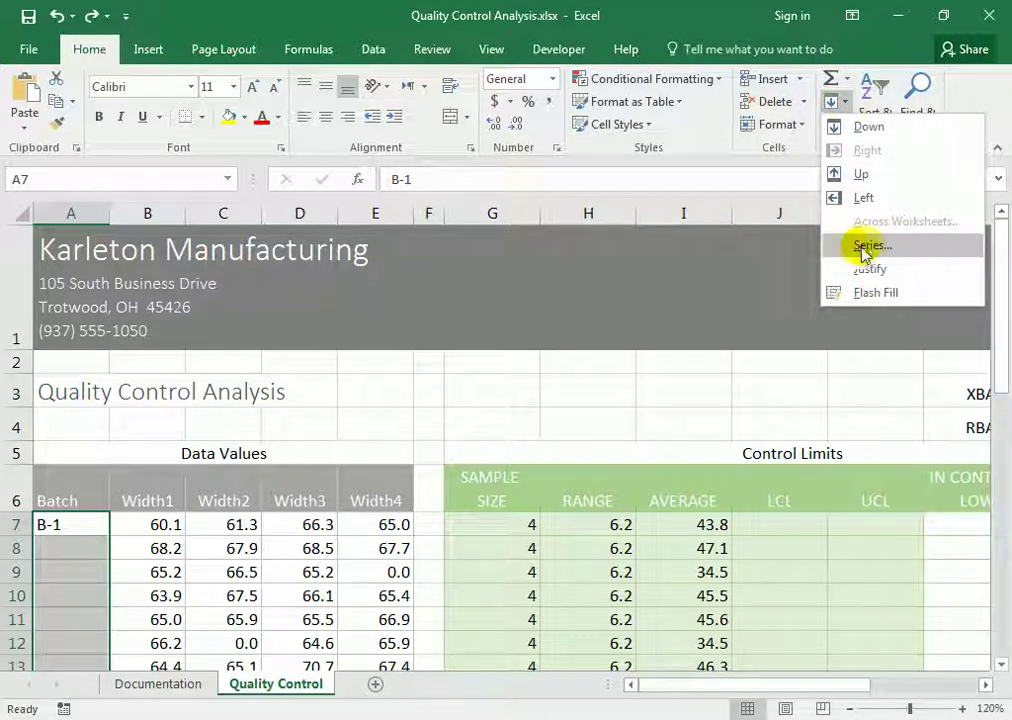
click(872, 246)
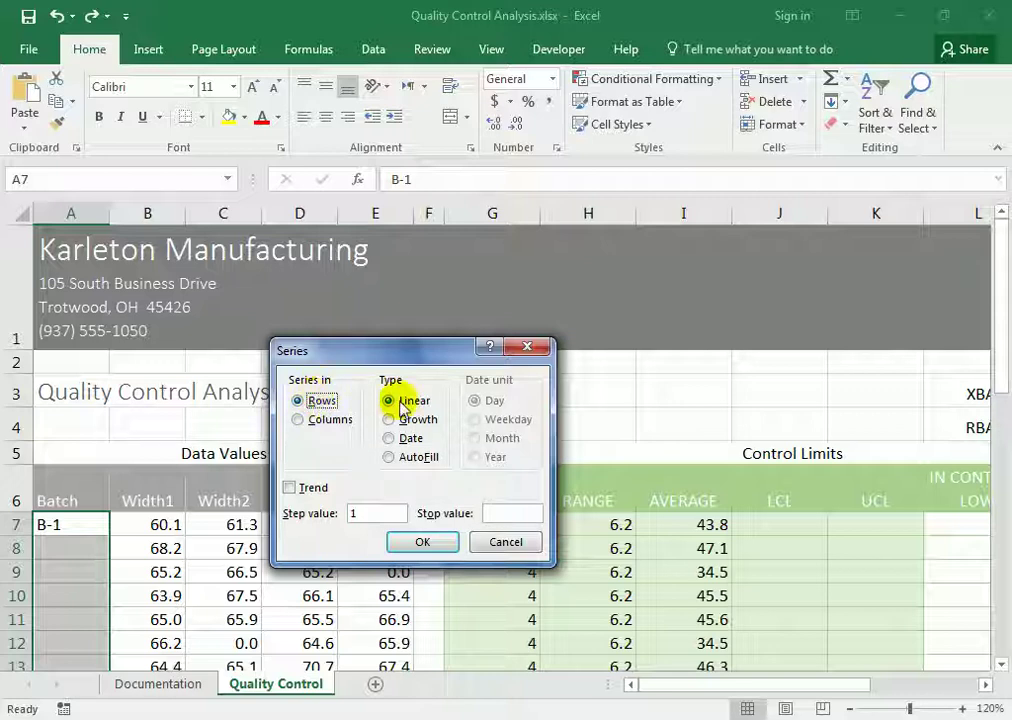
click(421, 541)
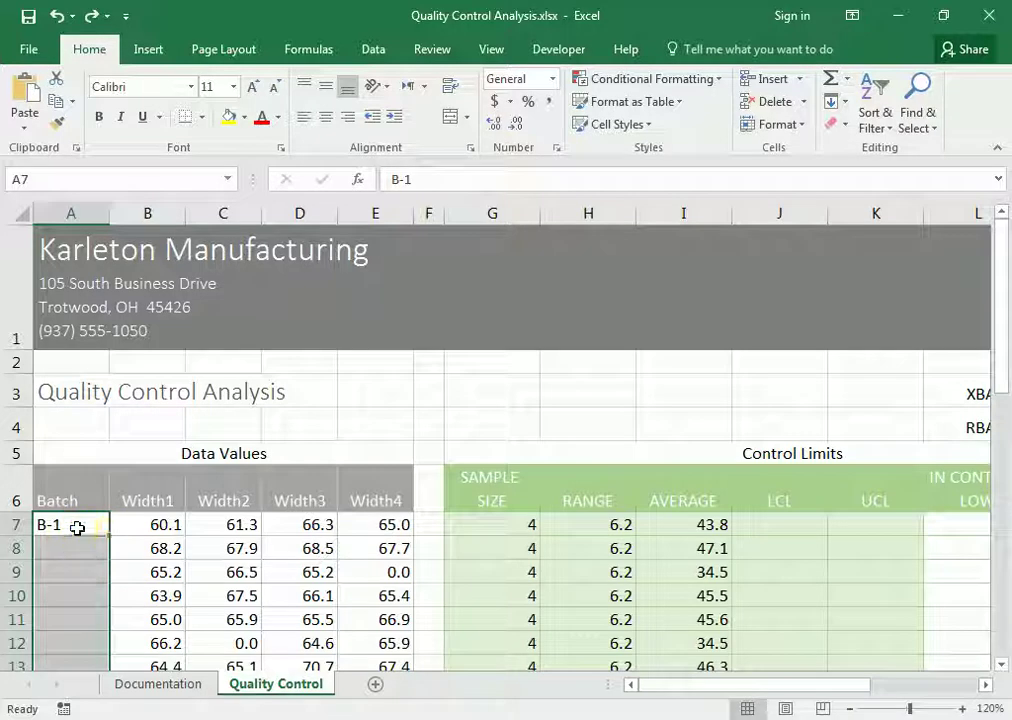
click(77, 527)
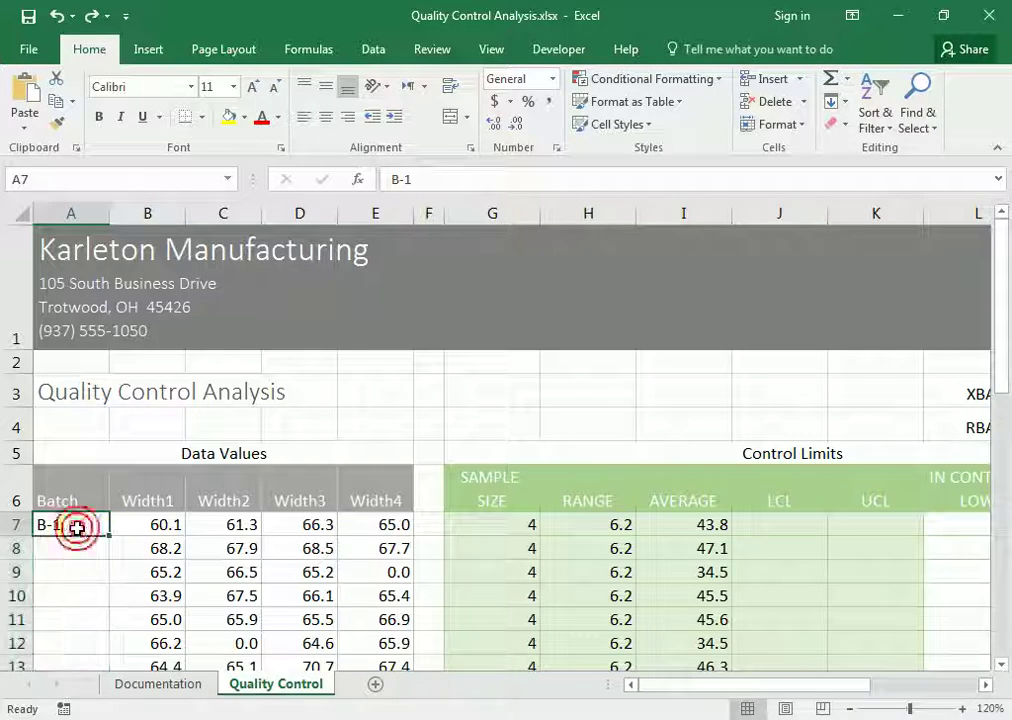
click(848, 105)
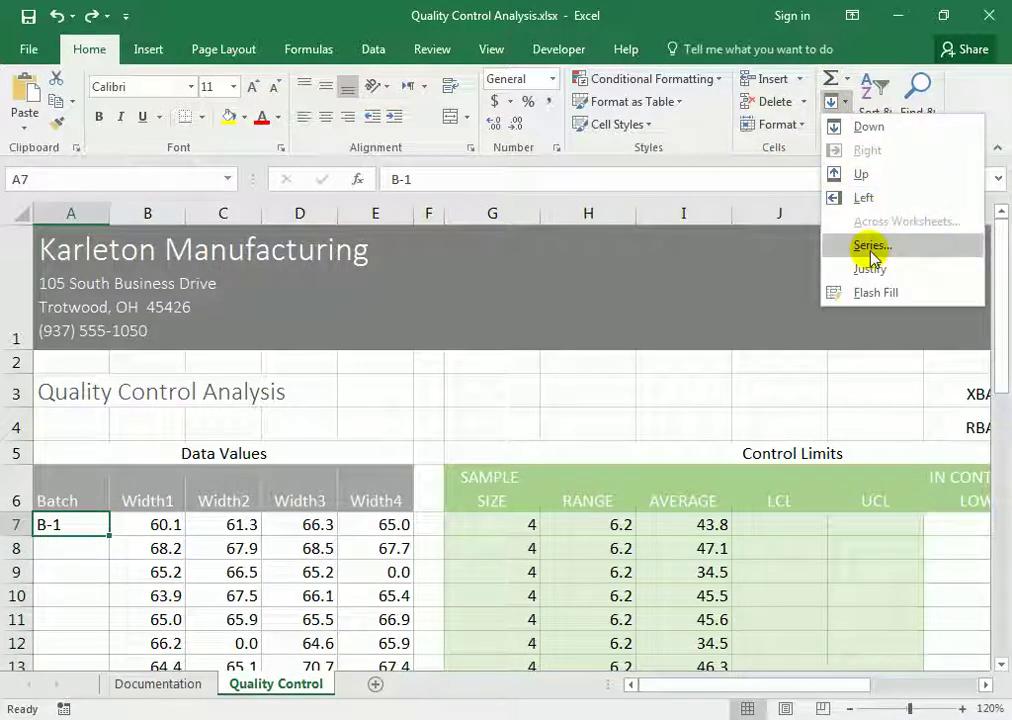
click(866, 249)
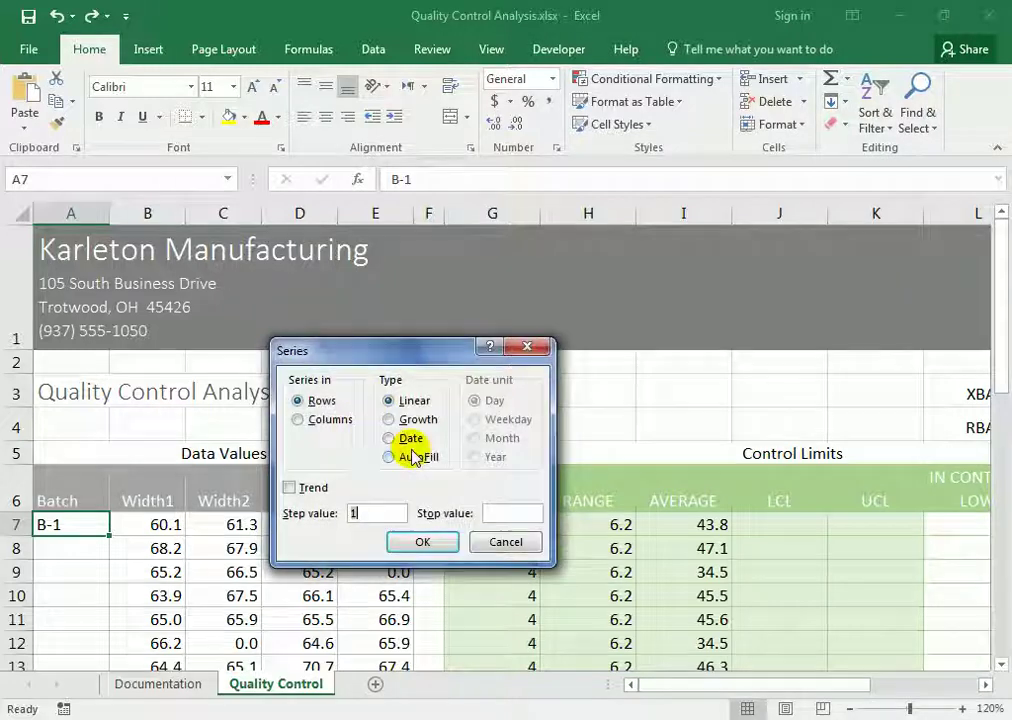
click(425, 543)
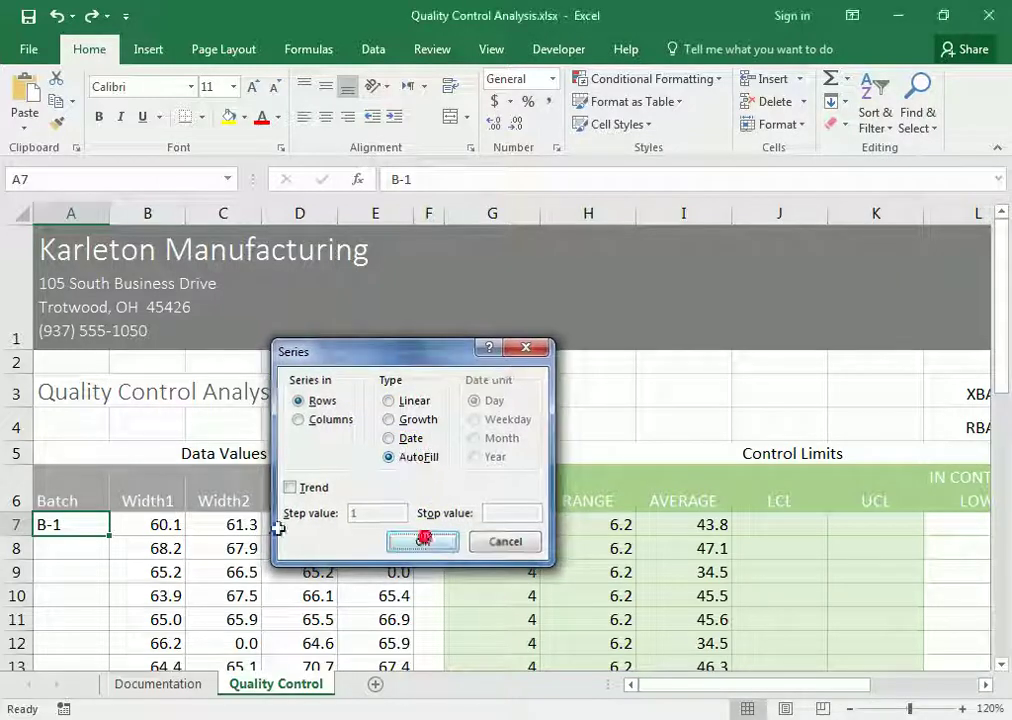
Step: Reselect A7:A45 and fill it as a Columns AutoFill series
drag(66, 527, 62, 697)
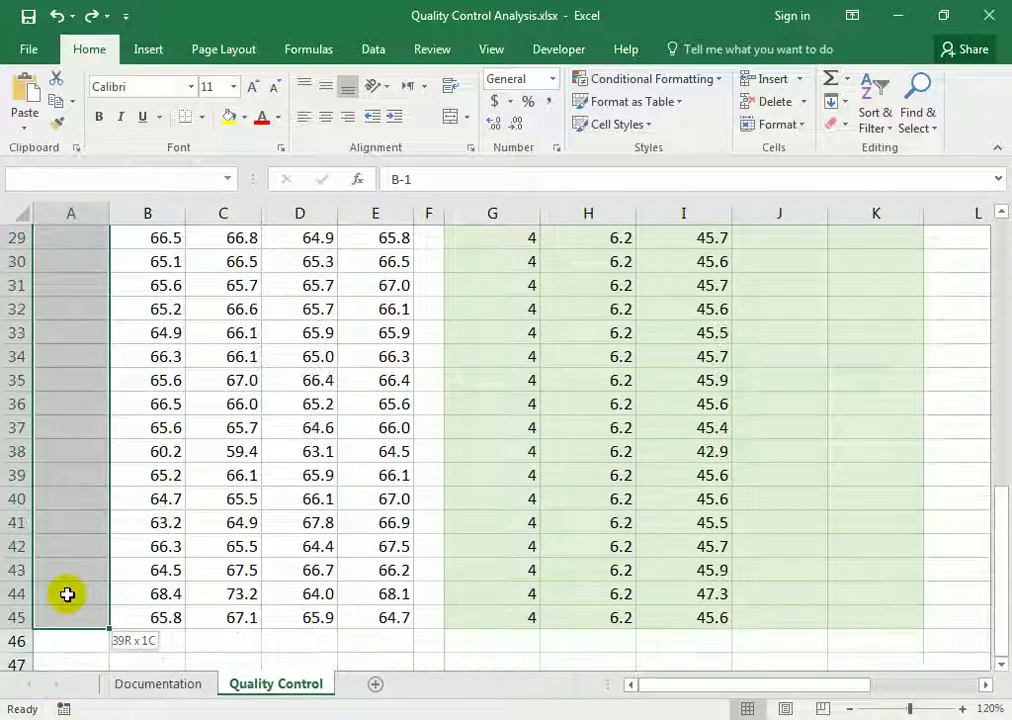
drag(62, 697, 66, 610)
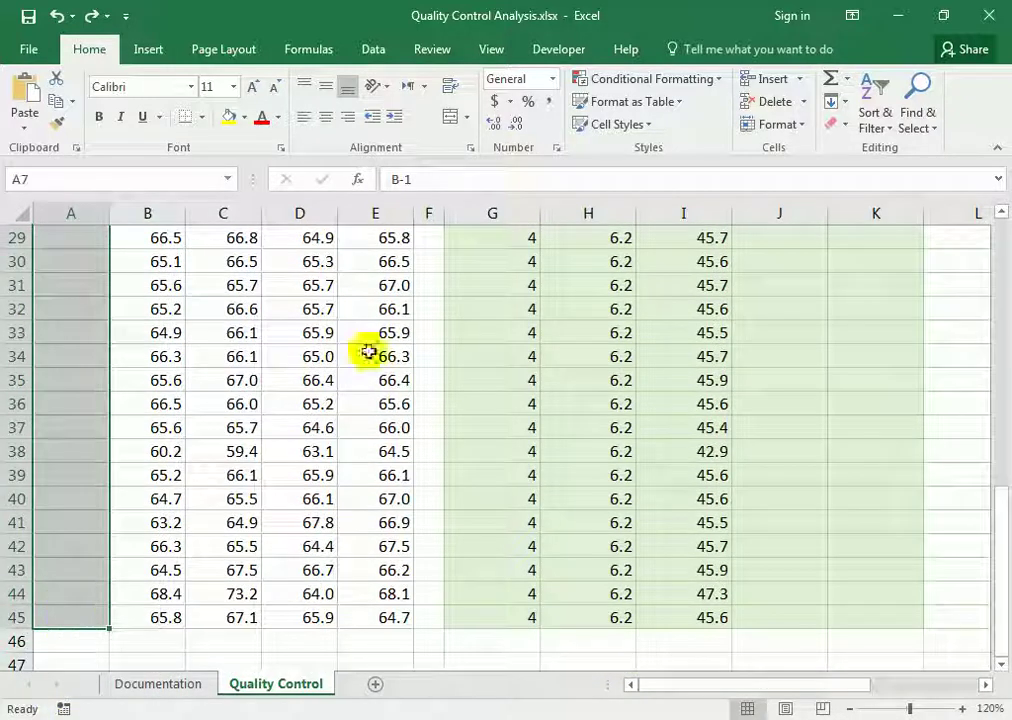
click(845, 102)
click(856, 245)
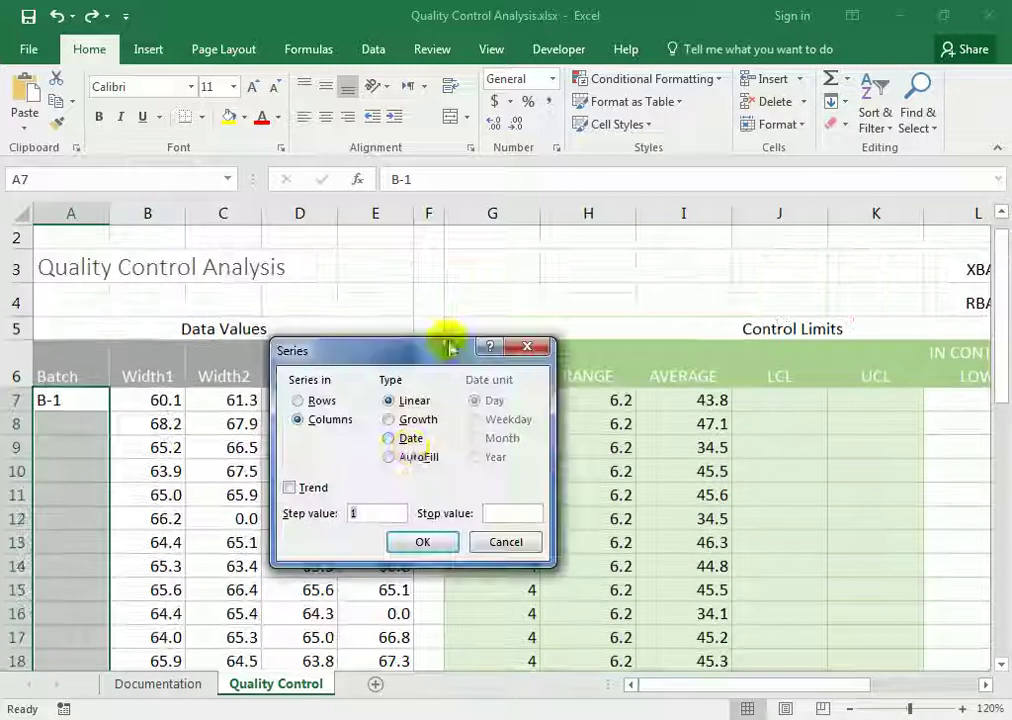
click(419, 542)
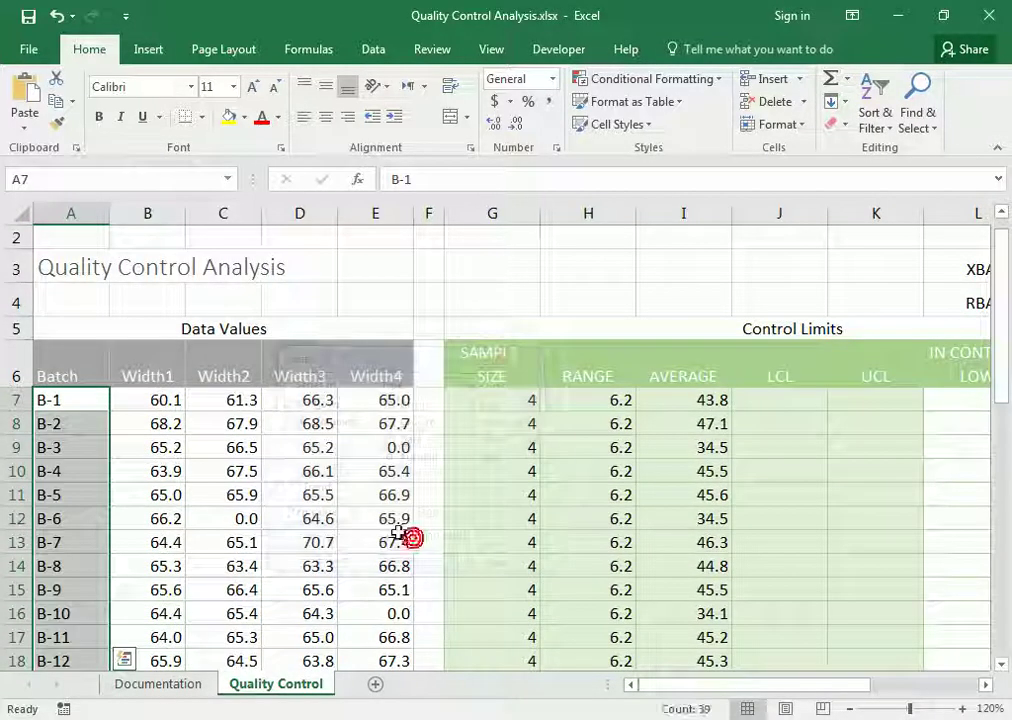
Step: Check that A8 holds B-2 and scroll through the batch labels to row 45
click(91, 411)
scroll(86, 458, down, 2)
scroll(81, 458, down, 3)
scroll(81, 458, down, 2)
scroll(78, 452, up, 4)
scroll(78, 452, up, 3)
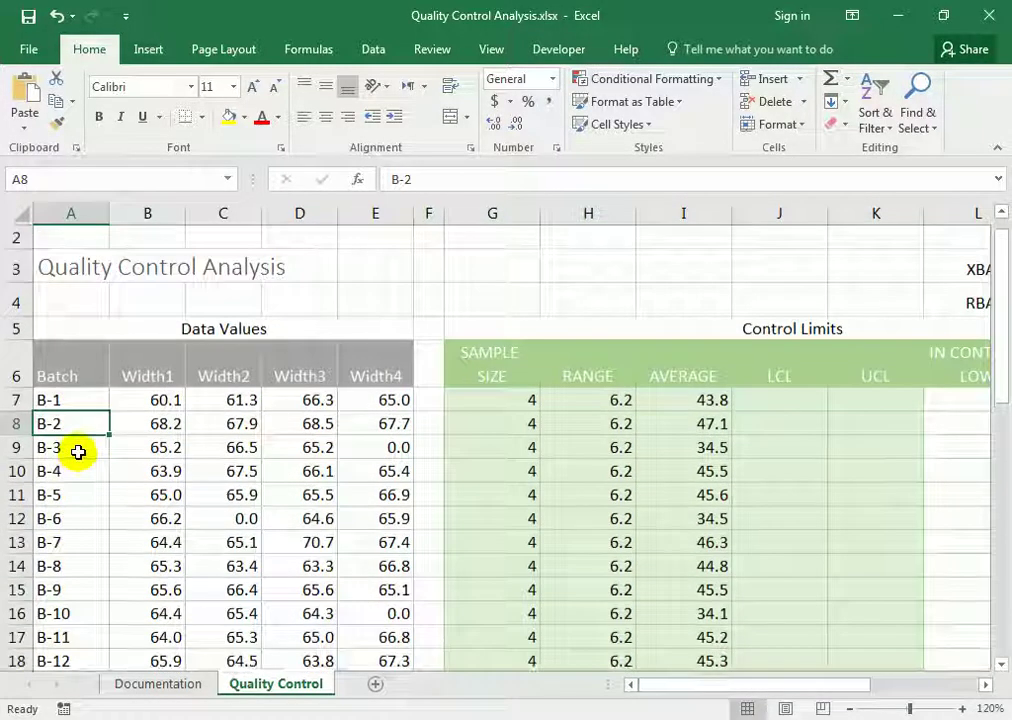